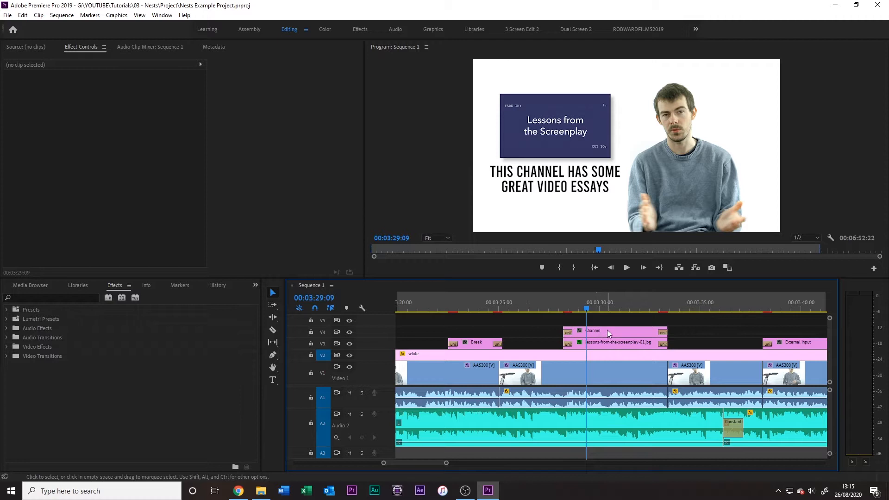
Cut the white clip at both ends of the Channel title and split the AA5300 clip at the title's start
key(c)
click(564, 354)
click(668, 356)
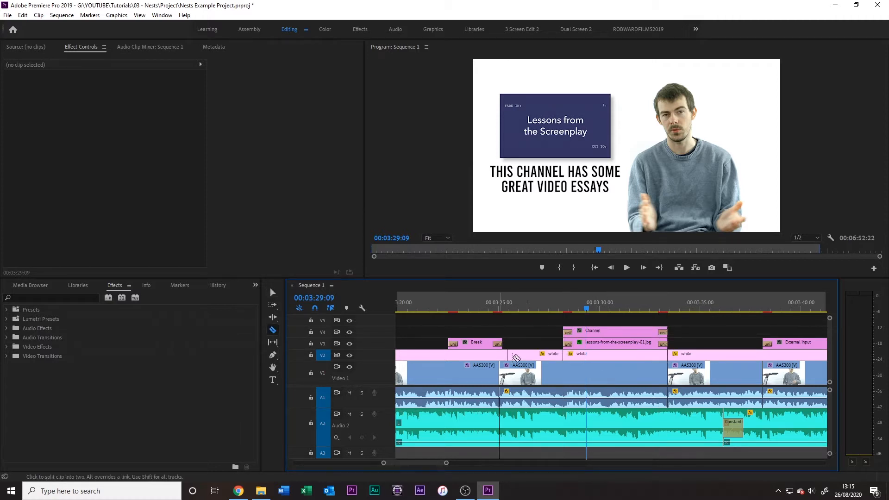
click(564, 375)
key(v)
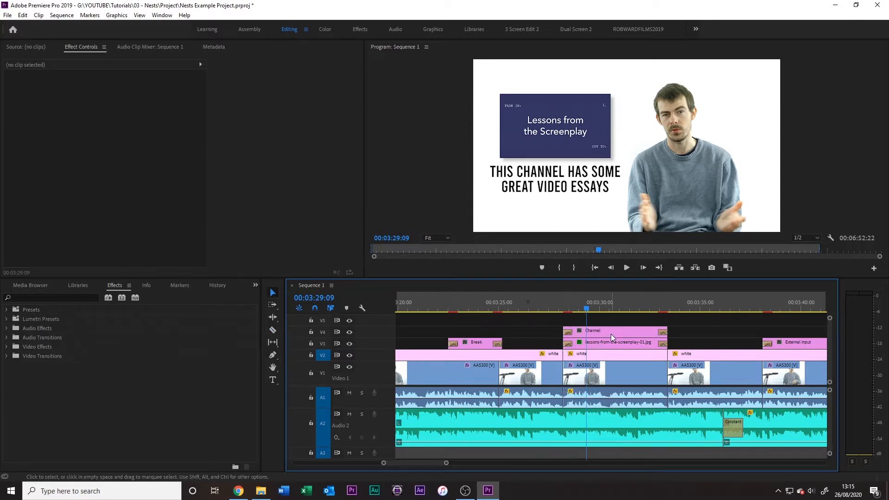
Nest the Channel, lessons-from-the-screenplay-01.jpg, white and AA5300 clips beneath the title as "Nest example 1"
drag(622, 325, 633, 384)
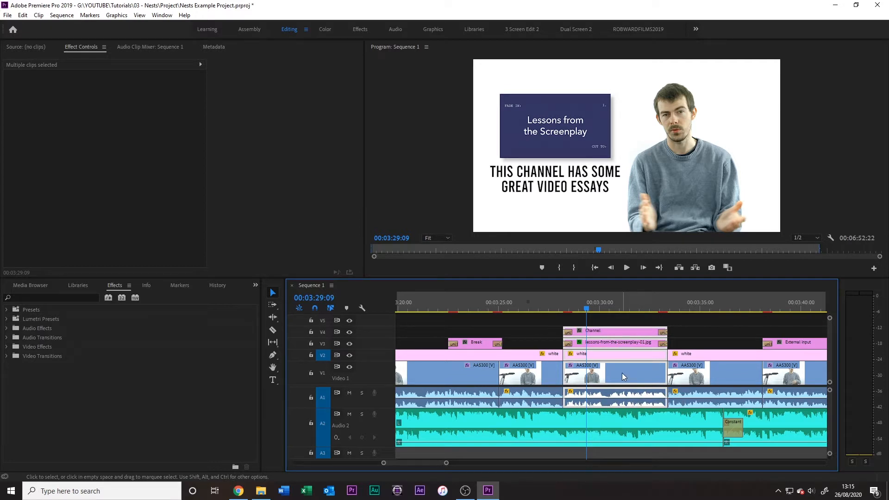
right_click(623, 372)
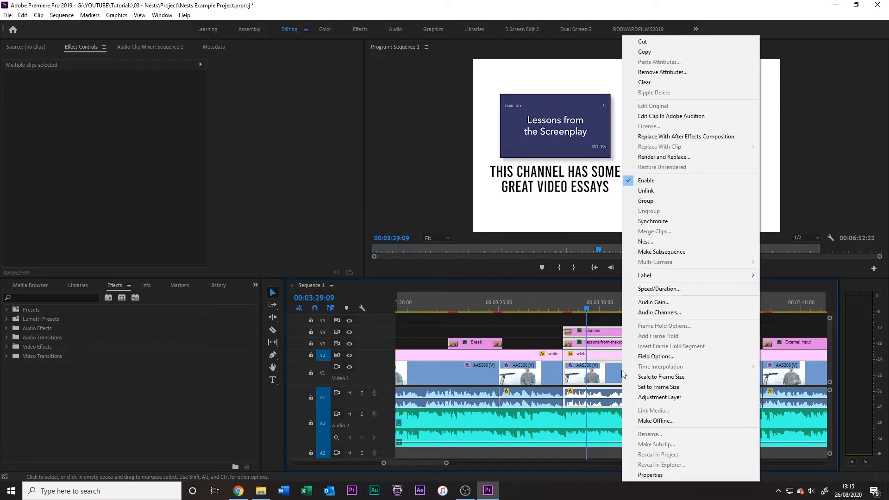
click(646, 242)
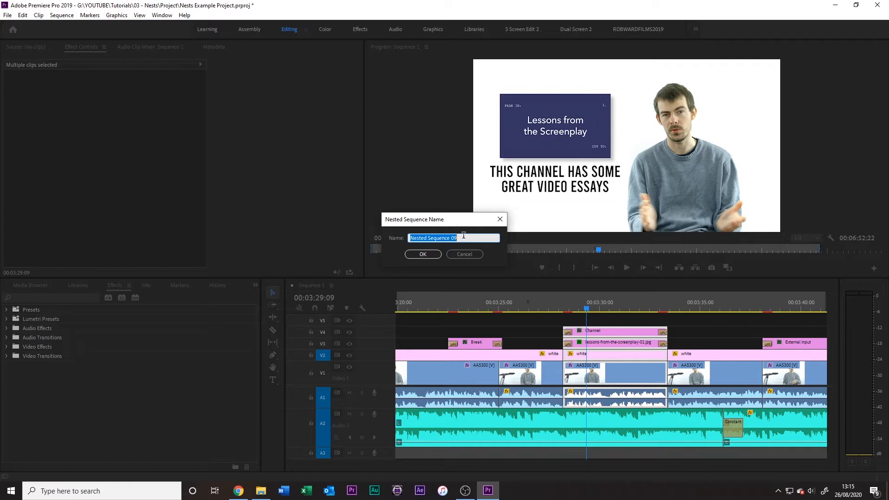
text(Nest example 1)
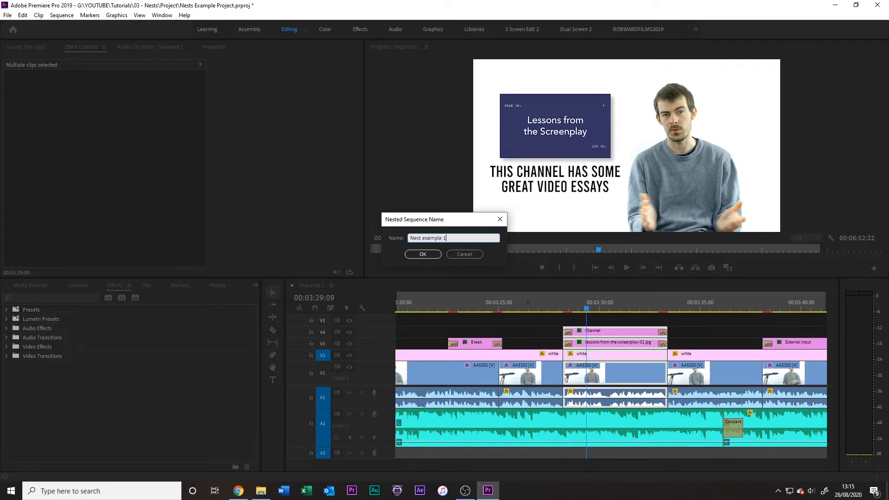
click(410, 254)
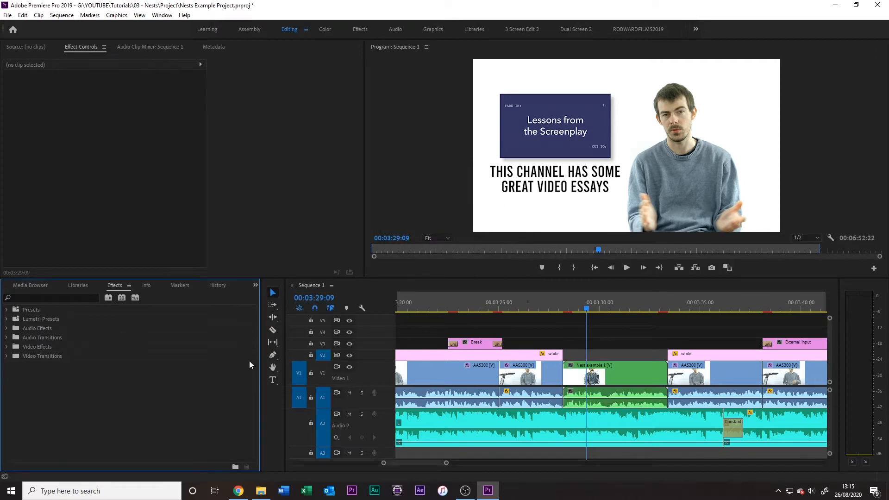
Locate Nest example 1 among the project items and select its clip in the timeline
click(41, 286)
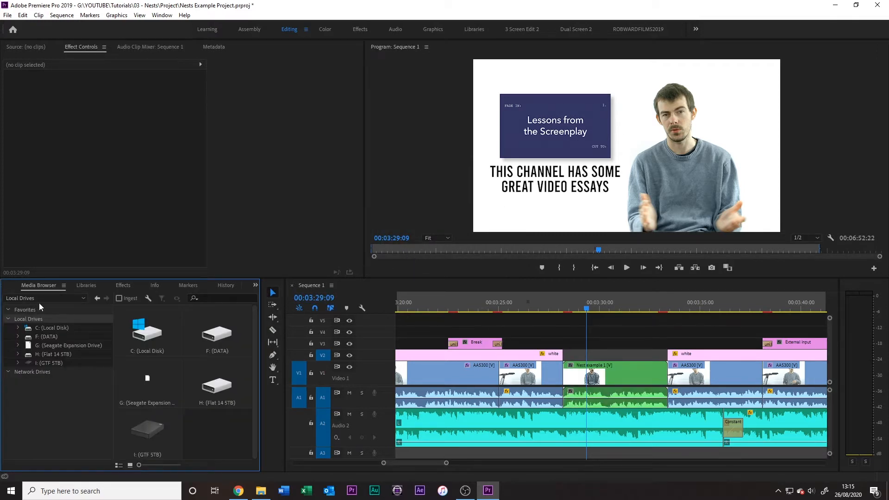
key(shift+1)
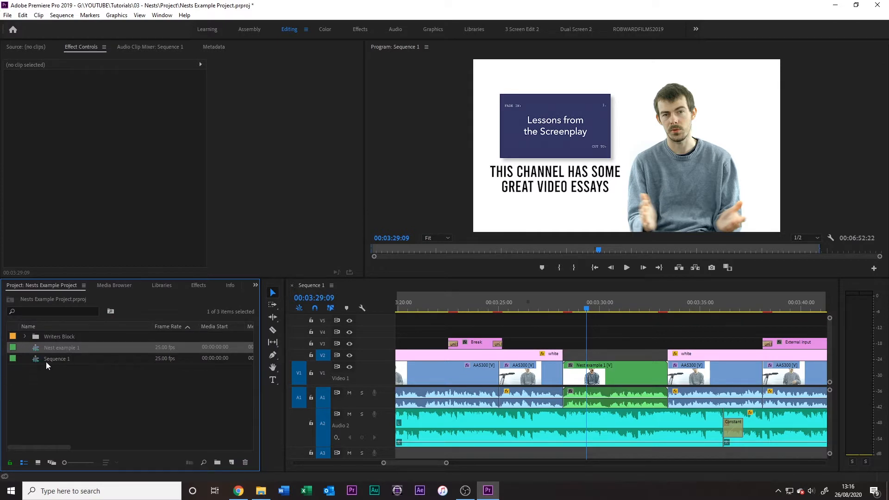
click(52, 361)
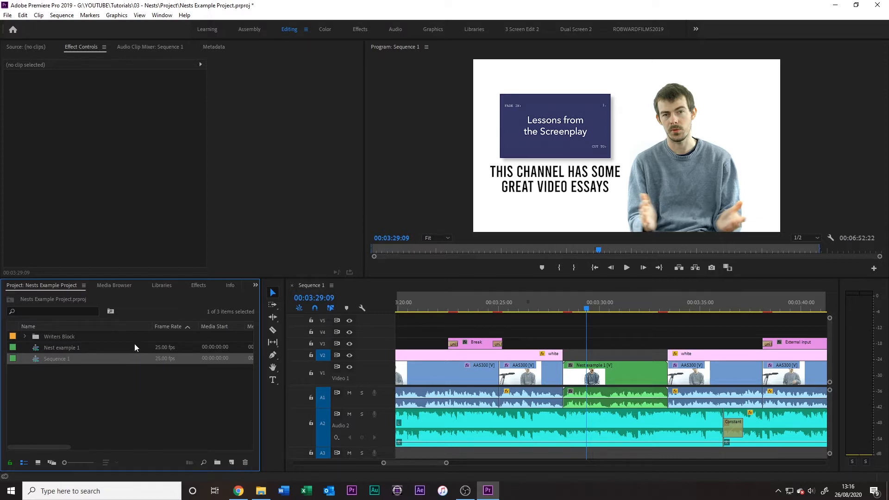
drag(40, 348, 609, 366)
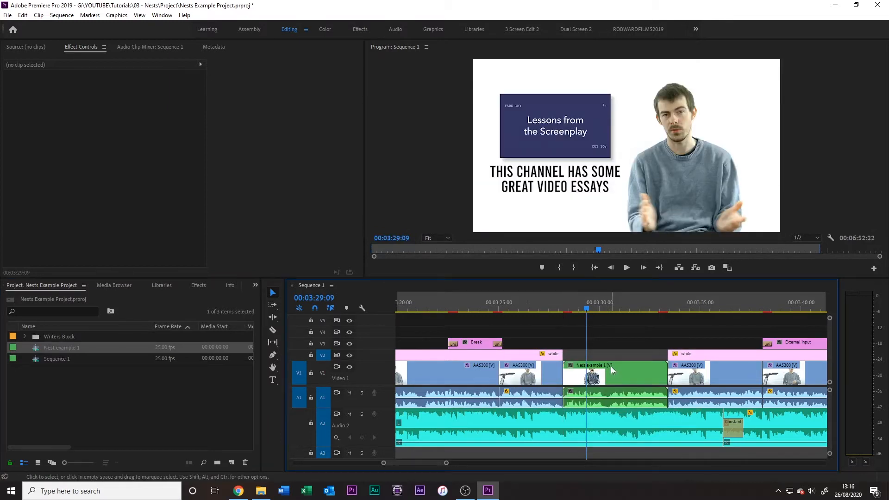
click(611, 366)
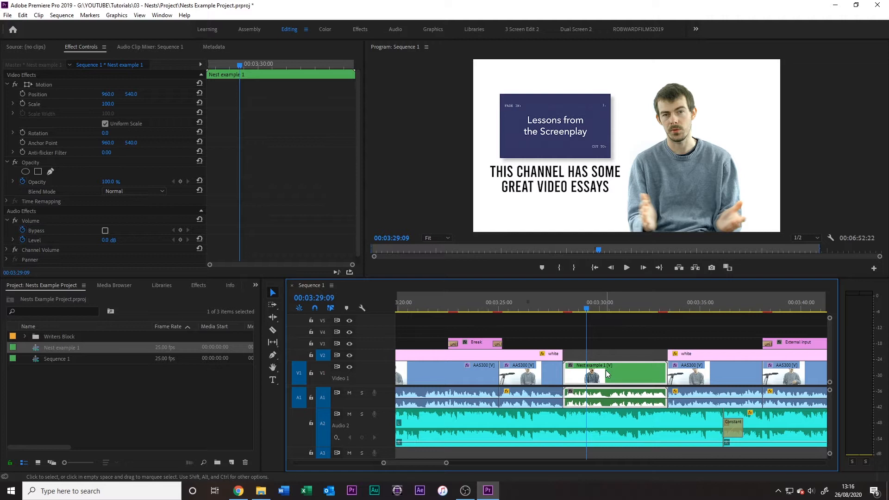
Open the Nest example 1 sequence, scrub to 00:00:03:03 and return to Sequence 1
double_click(605, 371)
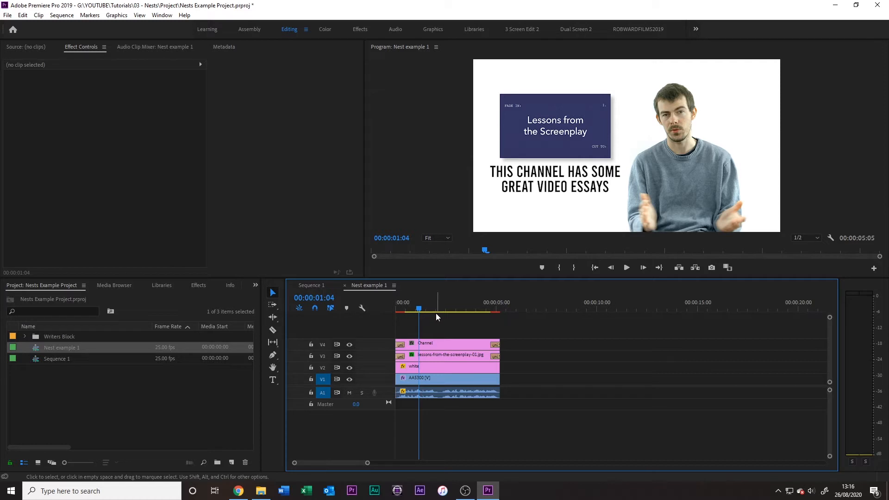
drag(440, 307, 458, 309)
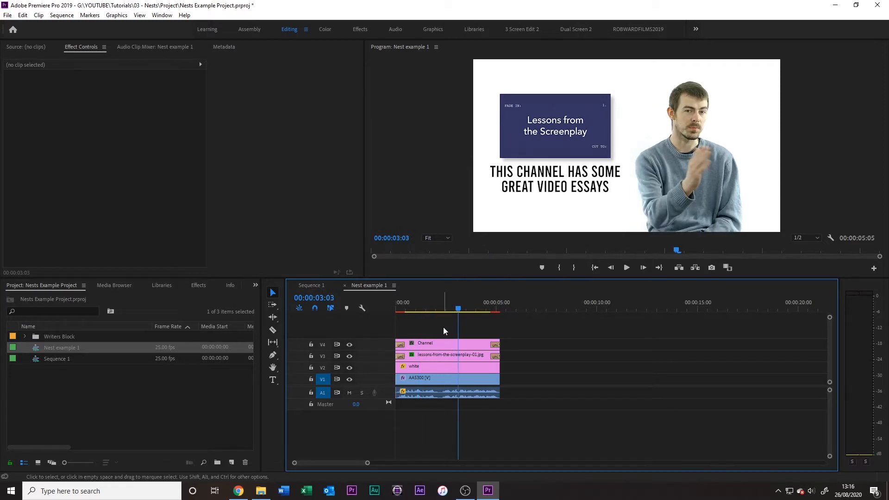
click(320, 286)
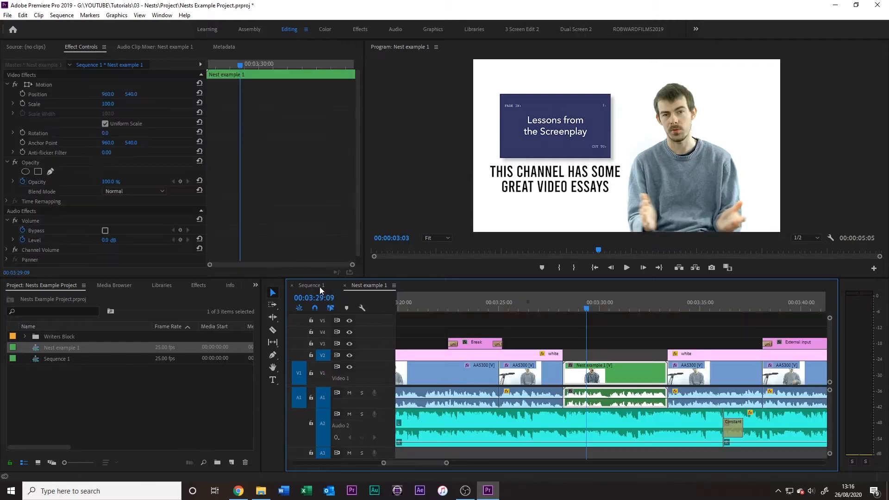
click(611, 343)
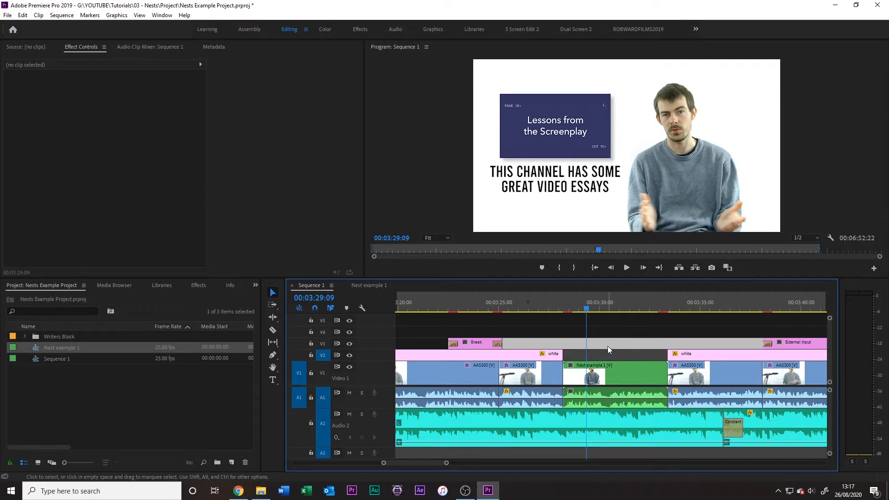
Reopen Nest example 1 and examine the effect settings of its white and AA5300 clips
click(377, 286)
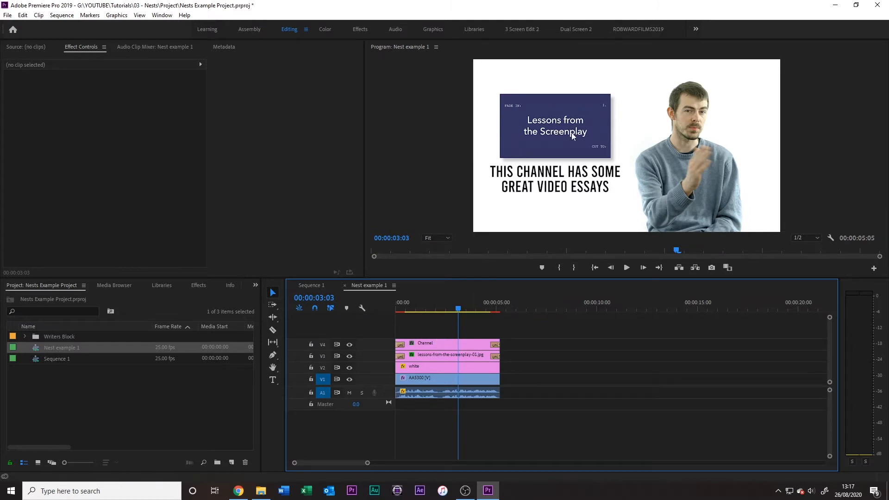
click(458, 343)
click(443, 366)
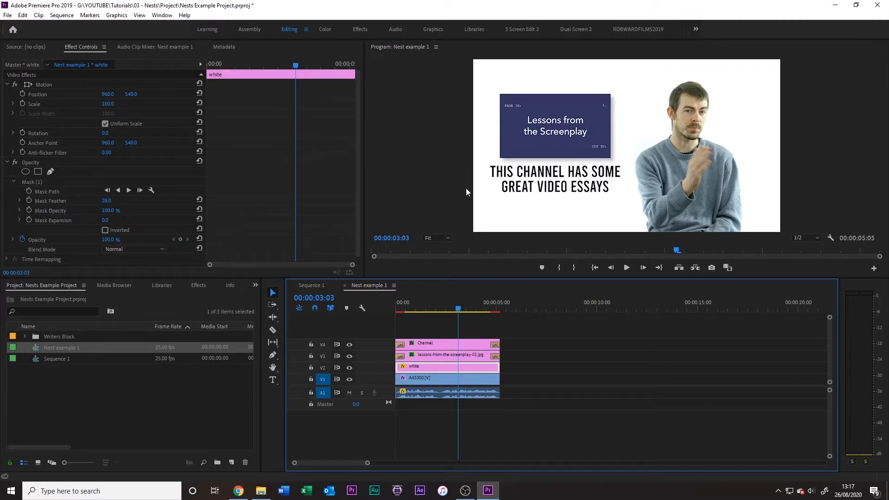
click(442, 379)
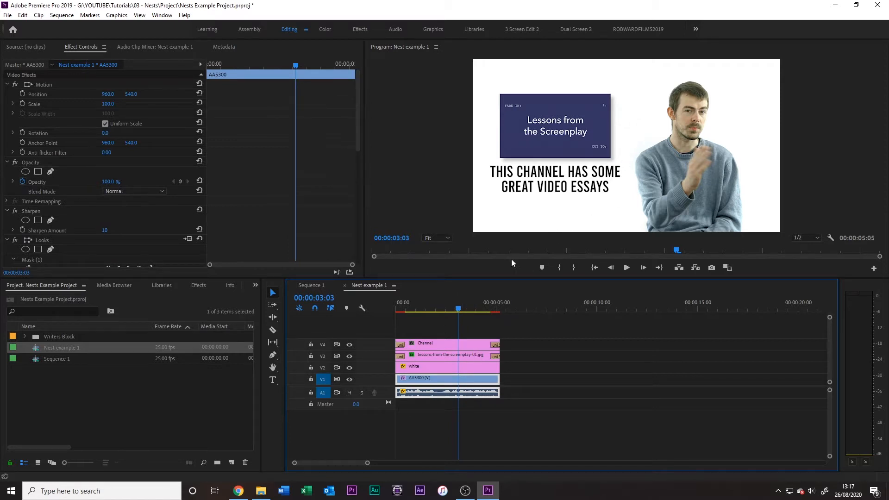
drag(432, 427, 419, 351)
Return to Sequence 1 and undo the nesting of the clips
click(312, 286)
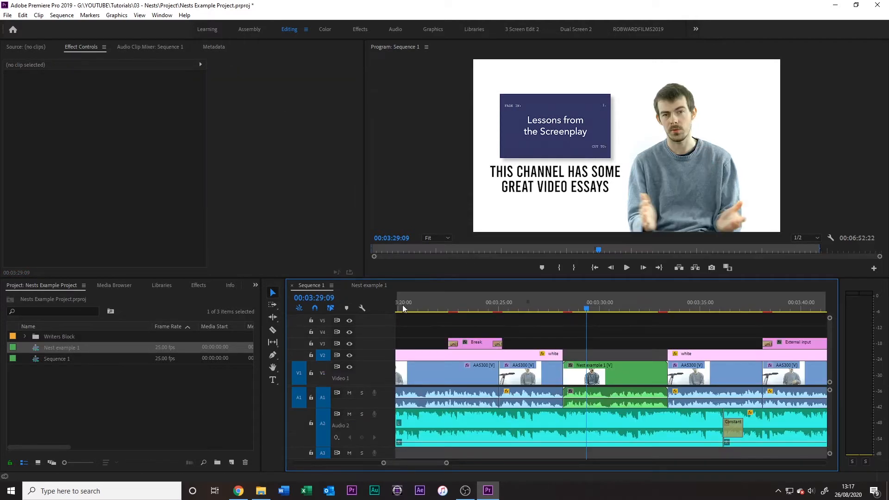
key(ctrl+z)
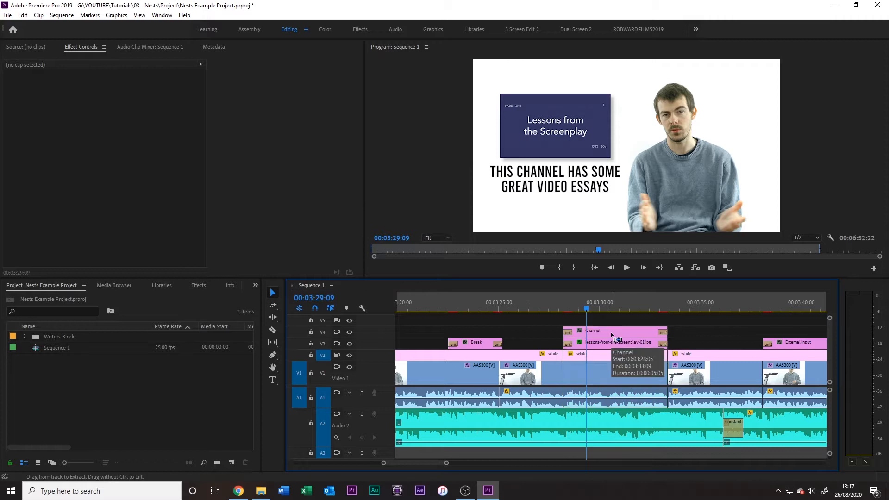
Move the playhead to 00:03:29:06 and set the scale of the AA5300 clip beneath the Channel title to 120
drag(564, 308, 585, 307)
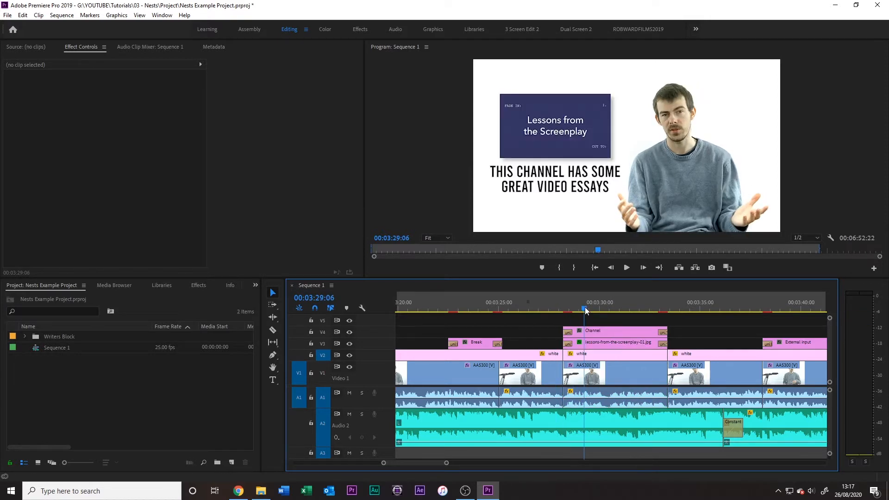
click(602, 379)
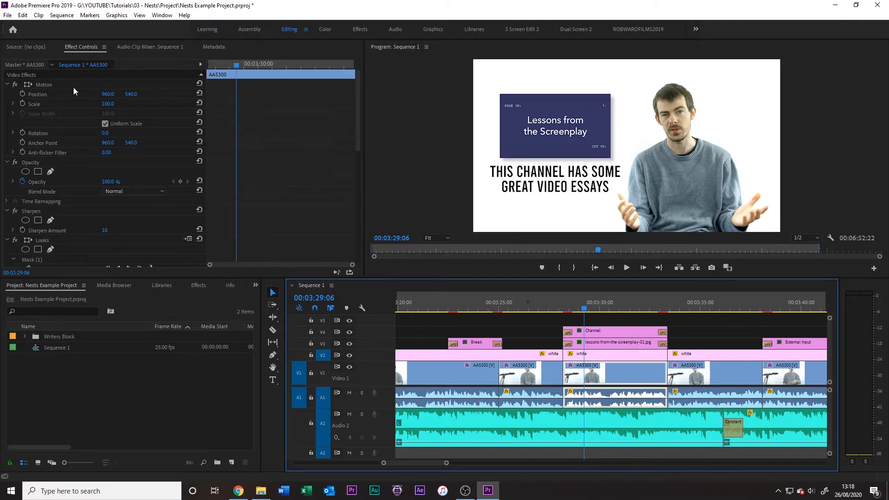
click(106, 104)
text(120)
key(Return)
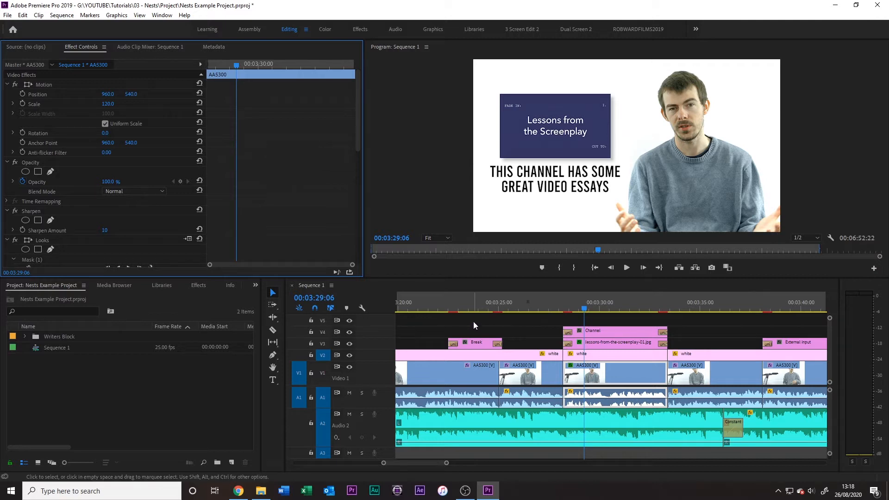
Set the scale of the white clip beneath the Channel title to 120
click(604, 354)
click(111, 103)
text(120)
key(Return)
Set the scale of the lessons-from-the-screenplay-01.jpg clip to 120
click(611, 343)
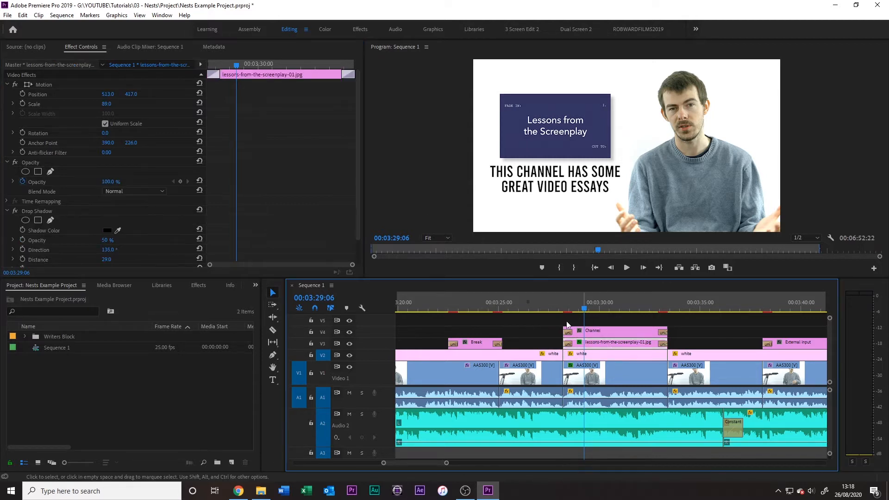
click(109, 104)
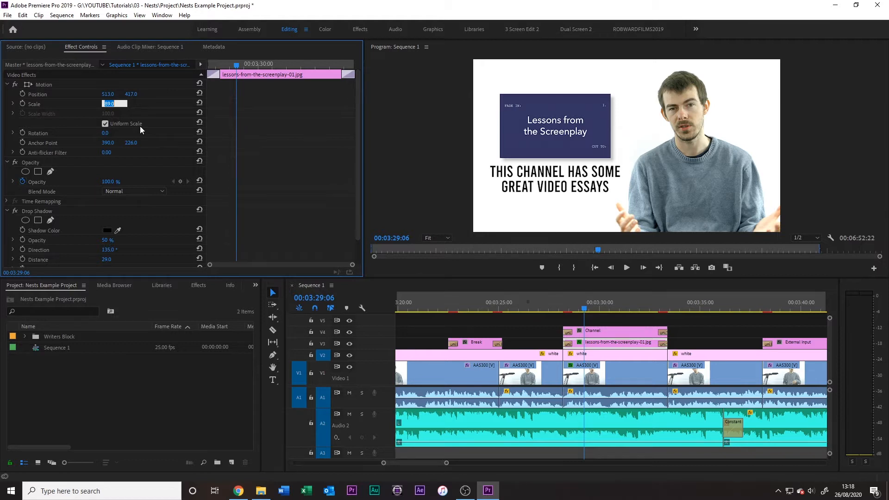
text(120)
key(Return)
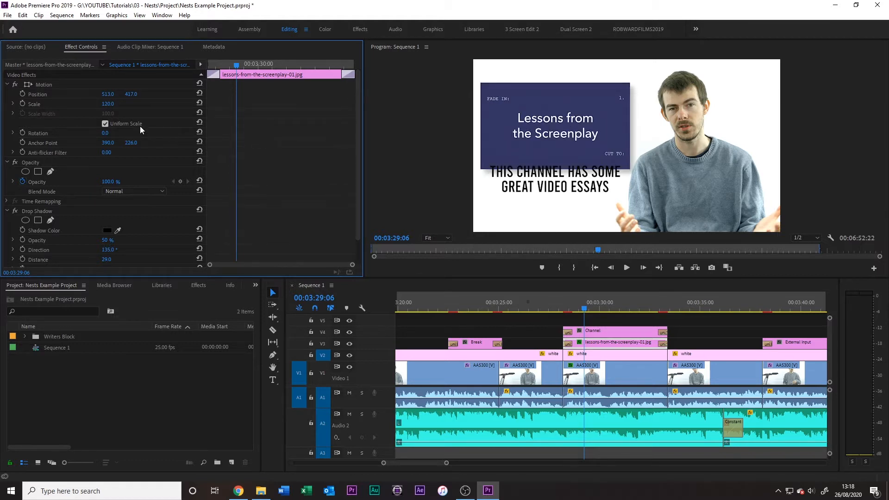
Set the Channel title's scale to 120 and undo all the individual clip scale changes
click(616, 331)
click(111, 104)
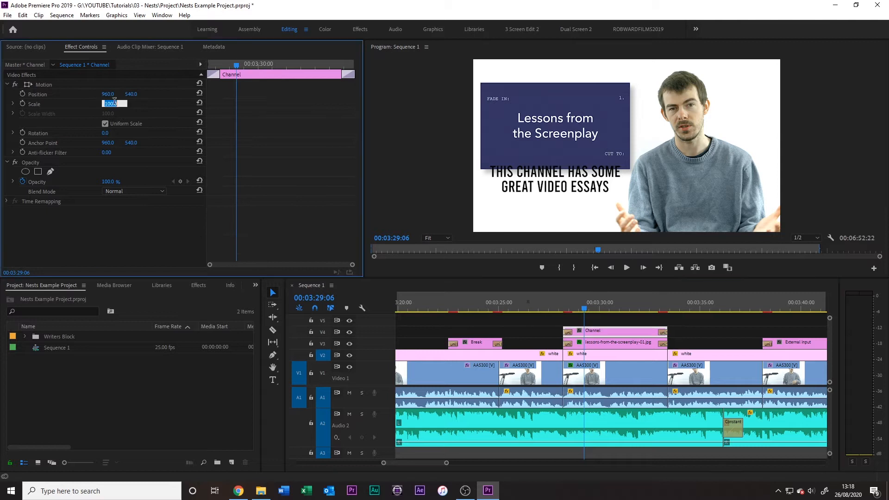
text(120)
key(Return)
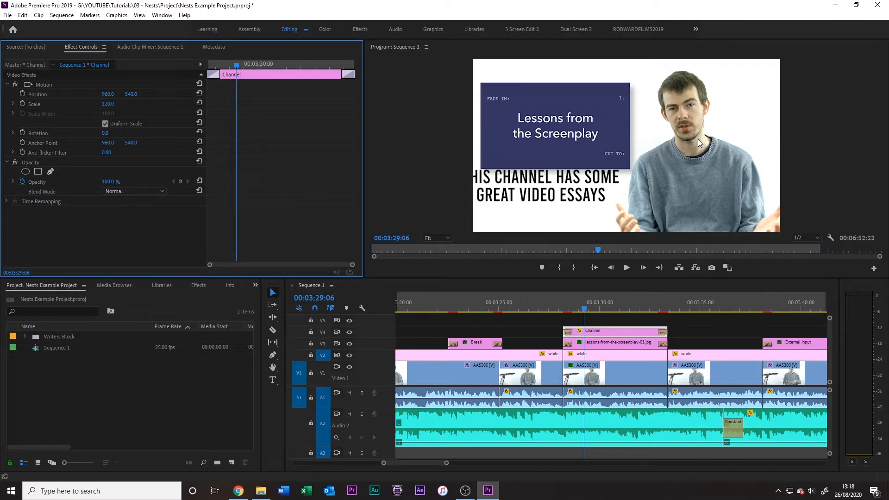
key(ctrl+z)
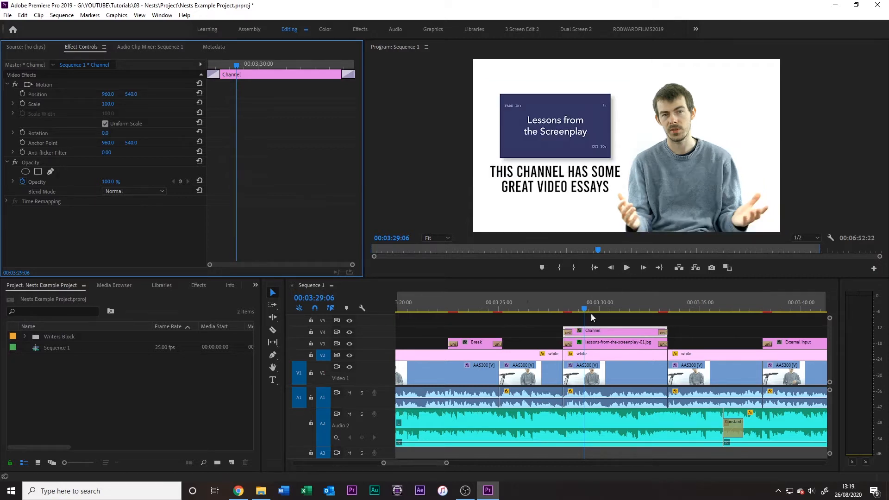
Nest the Channel title, the screenplay image, the white clip and the AA5300 clip together again as "Nest example 1"
click(621, 383)
right_click(621, 382)
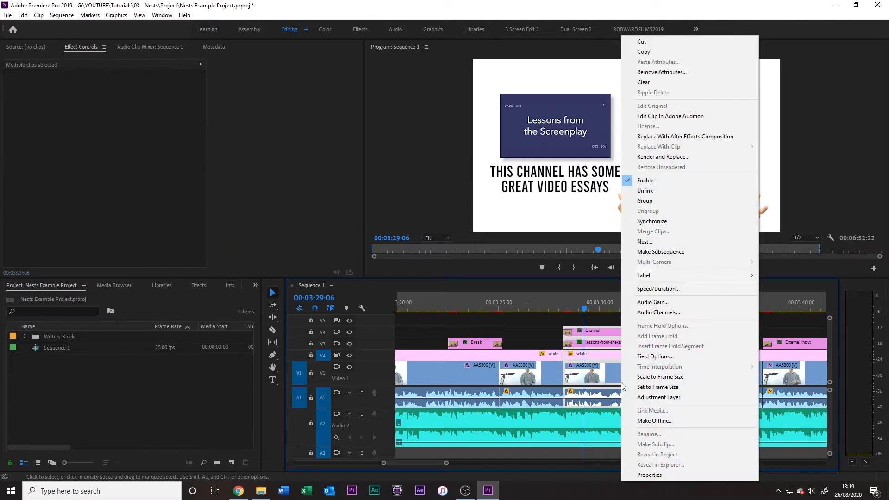
click(646, 242)
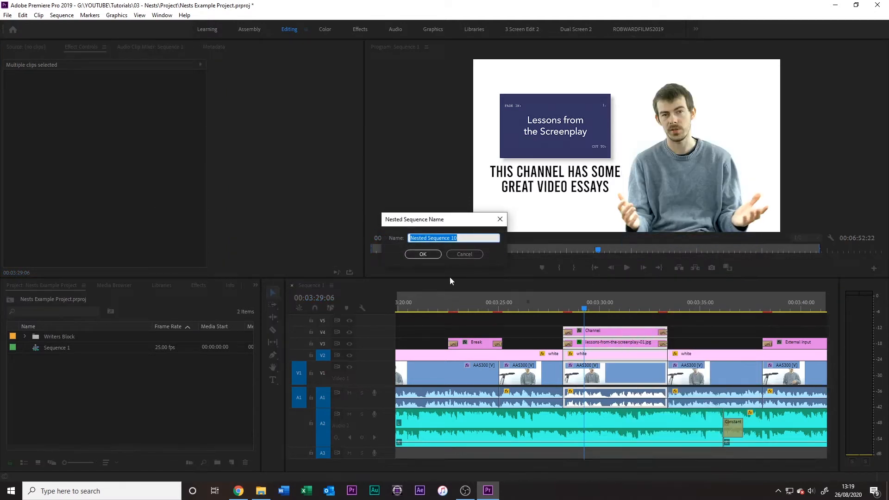
text(Nest example 1)
key(Return)
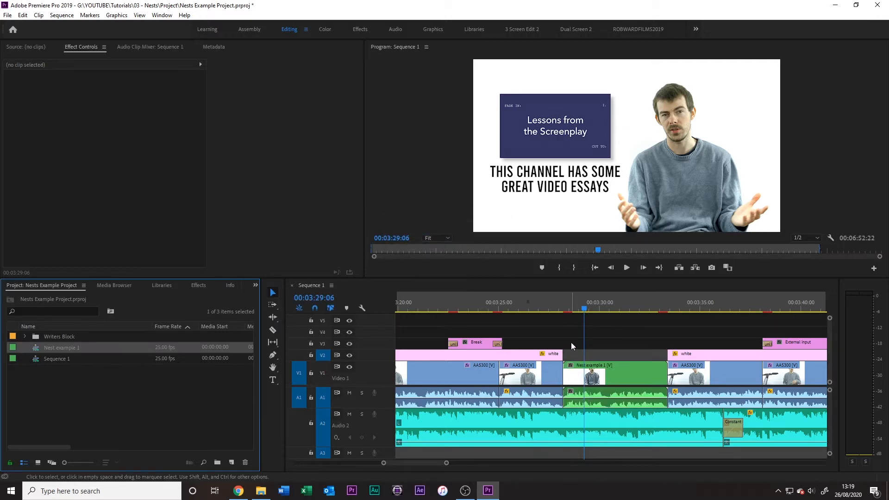
Set the scale of the Nest example 1 clip in Sequence 1 to 120
click(589, 369)
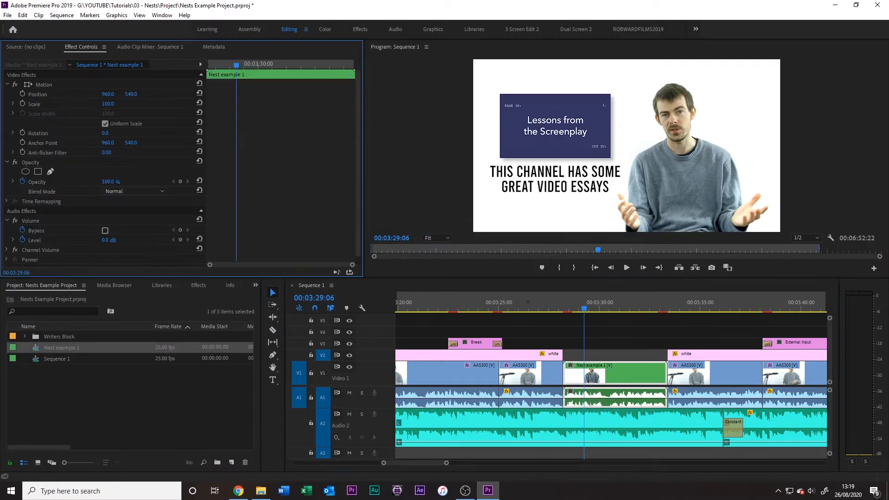
key(Return)
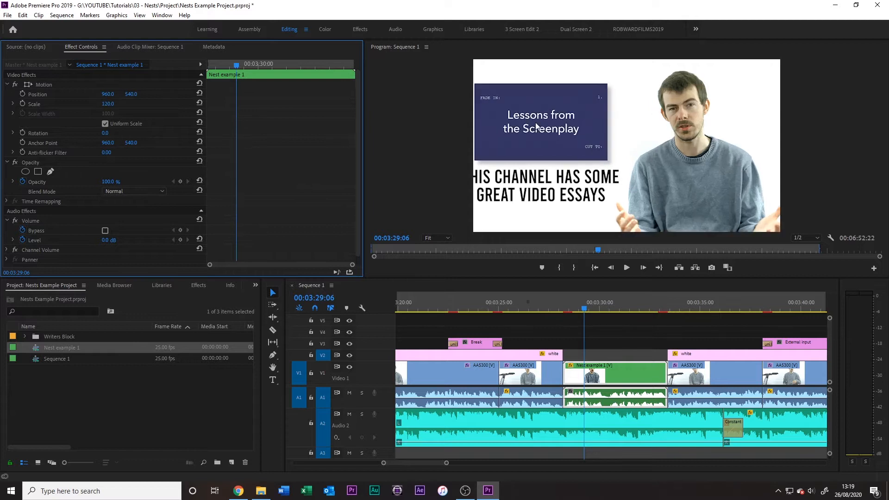
Look inside the Nest example 1 sequence, then return to Sequence 1 and move the nested clip to position 1057, 583
double_click(587, 373)
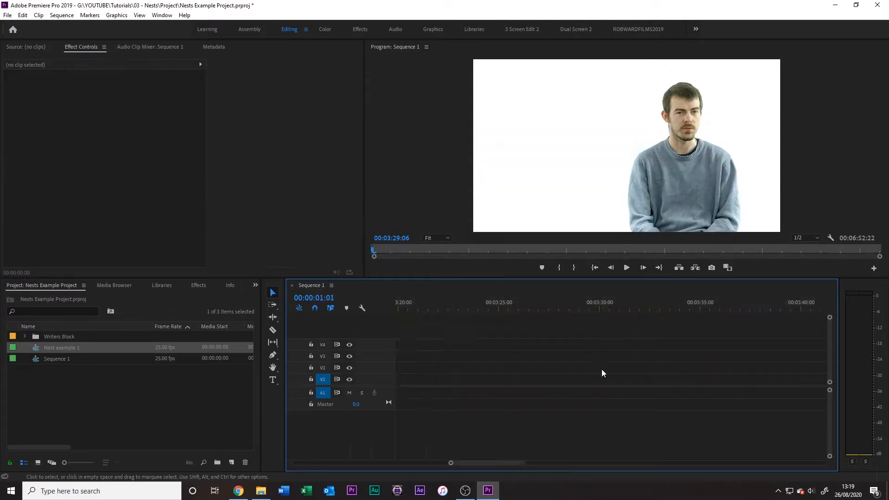
click(311, 285)
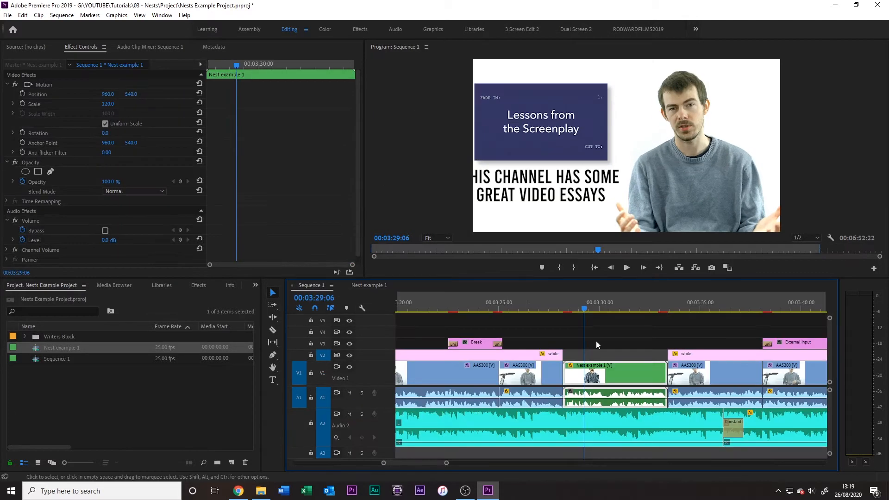
drag(108, 94, 138, 96)
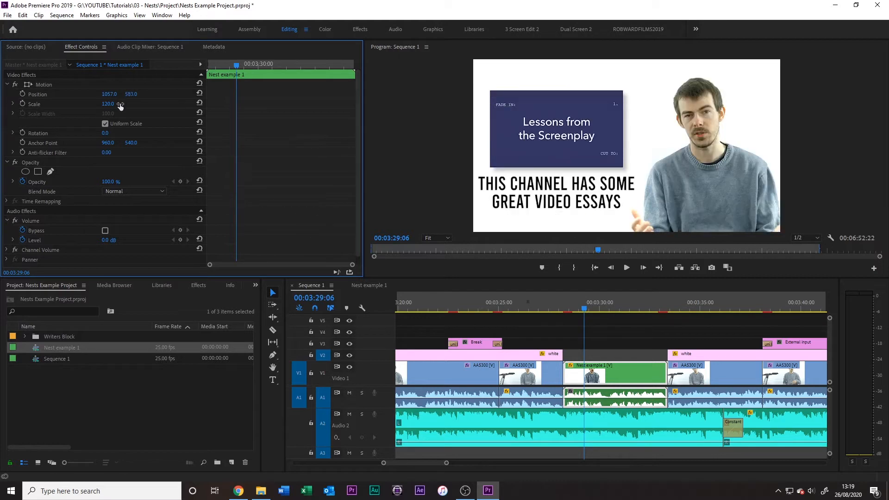
Undo the nested clip's position and scale changes and the nesting itself to restore the separate stacked clips
key(ctrl+z)
key(ctrl+z)
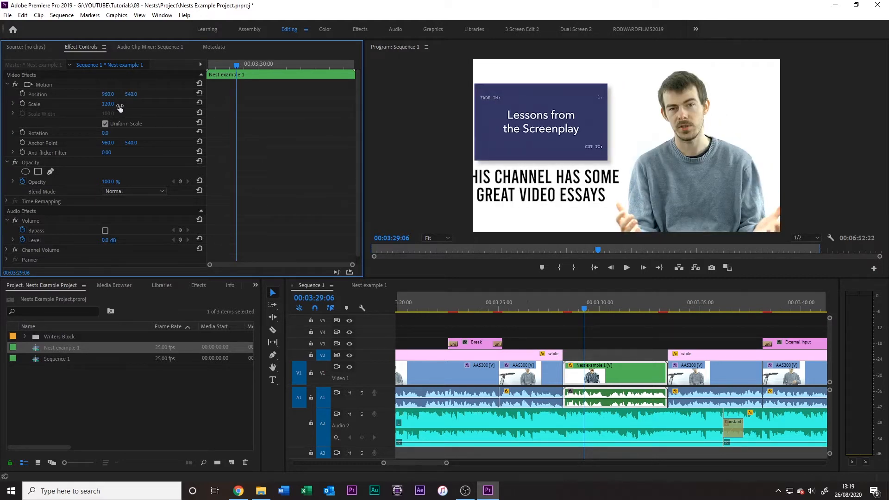
key(ctrl+z)
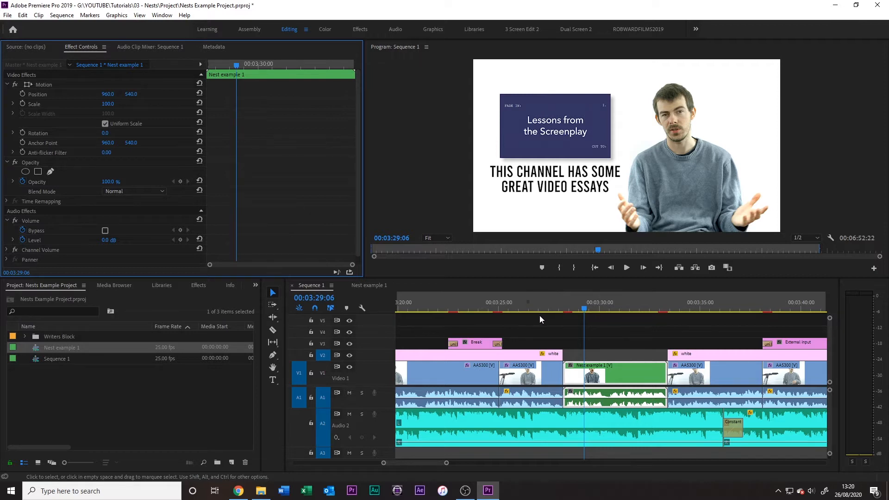
key(ctrl+z)
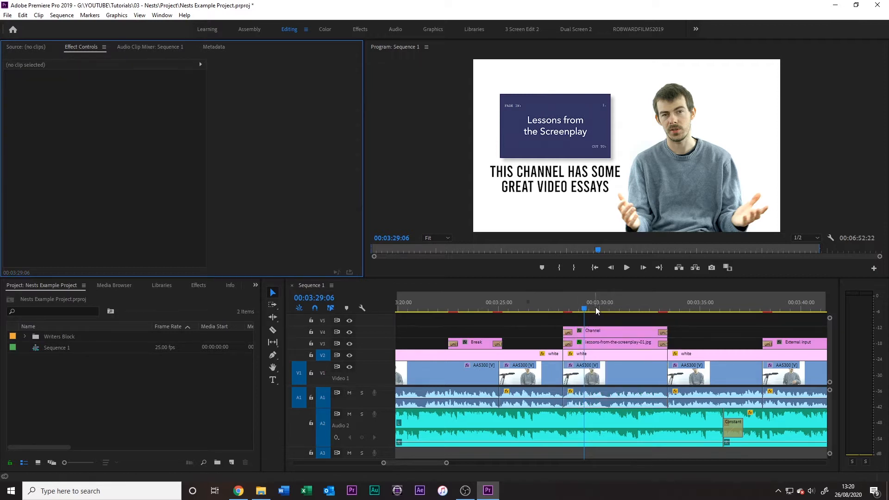
Add starting position and scale keyframes to the AA5300 clip under the Channel title at 00:03:29:24
click(612, 306)
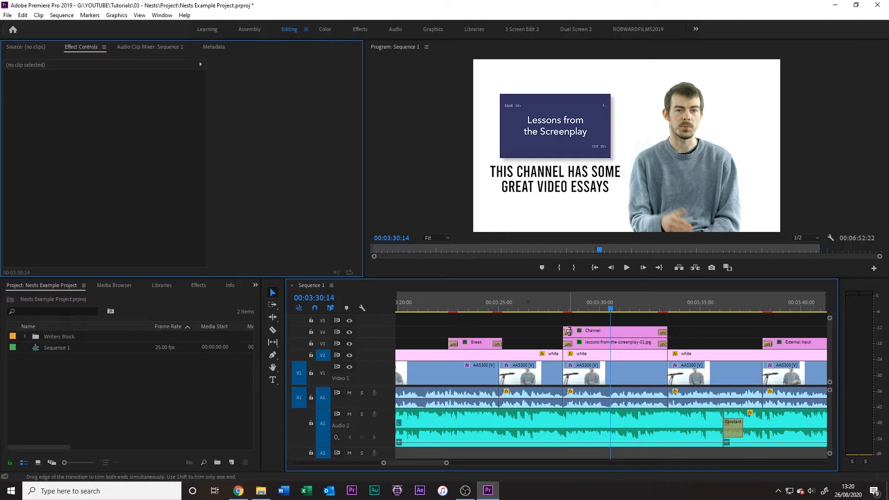
click(599, 304)
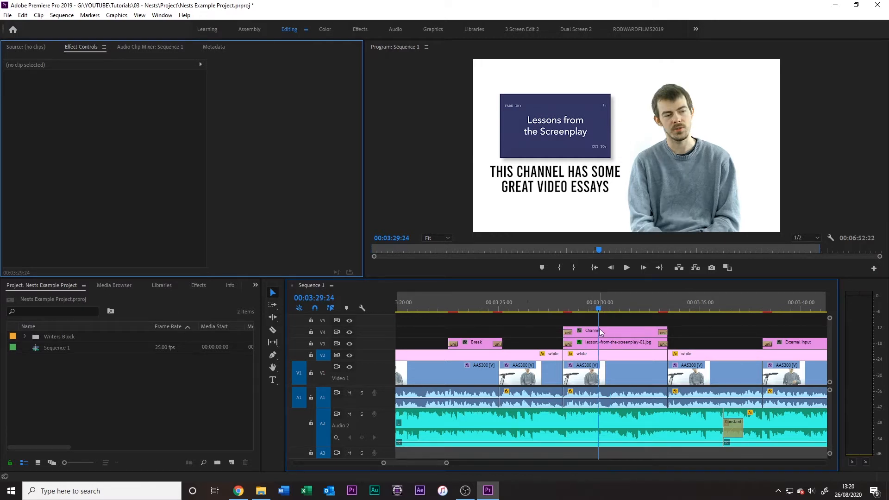
click(607, 379)
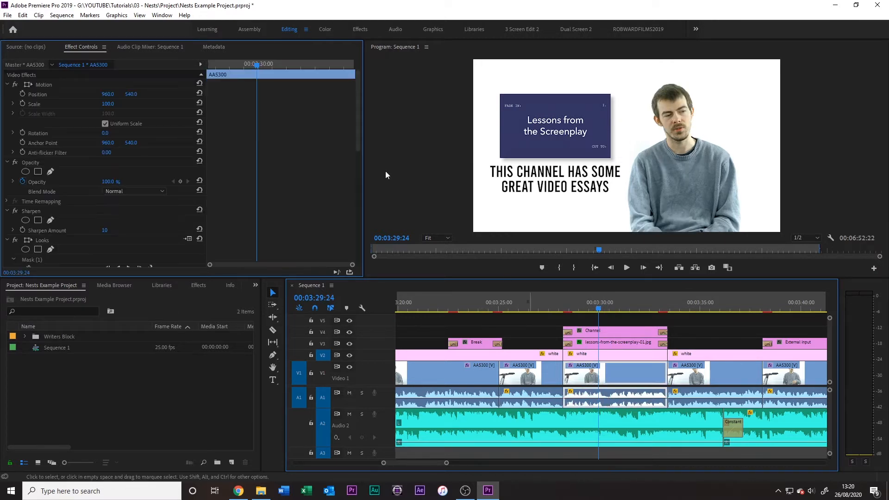
click(23, 94)
click(23, 104)
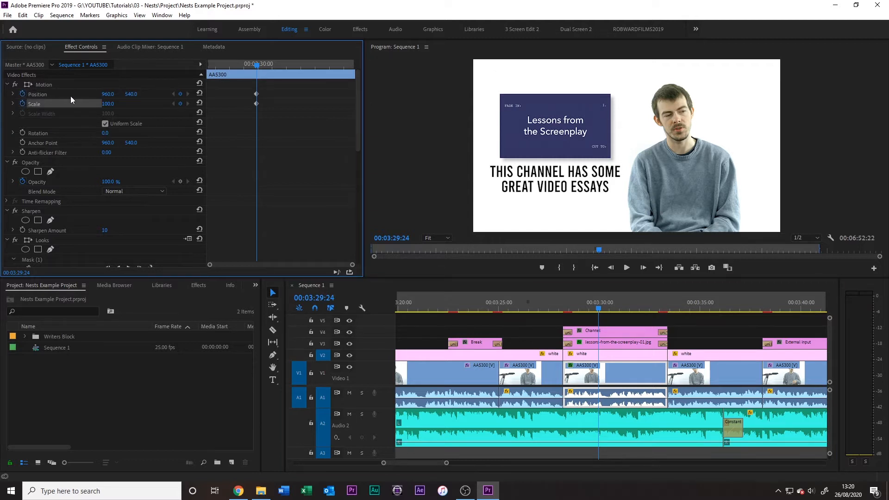
Keyframe the AA5300 clip to scale 120 and position 817, 601 at 00:03:31:05, and play back the zoom
drag(610, 302, 623, 304)
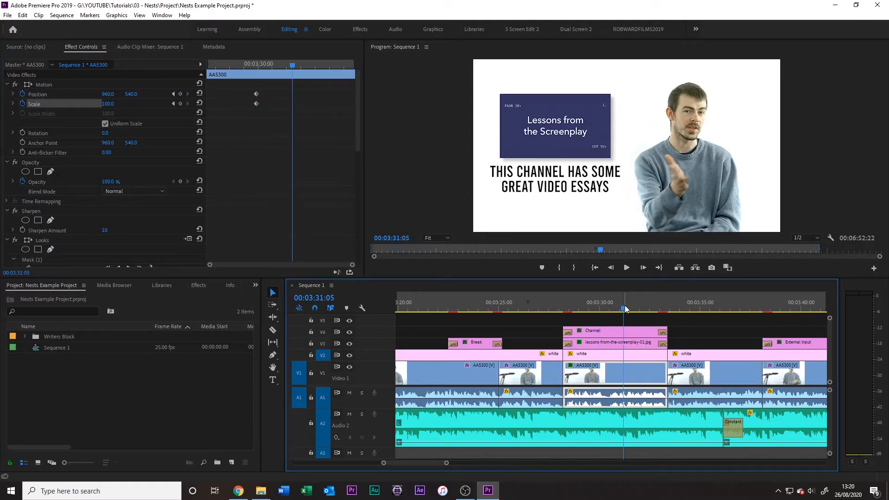
click(116, 103)
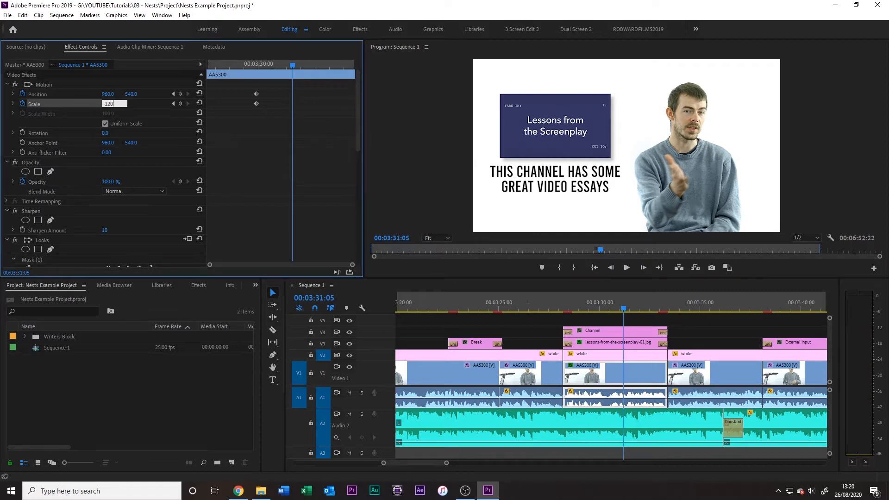
key(Return)
drag(113, 96, 159, 94)
click(597, 298)
key(space)
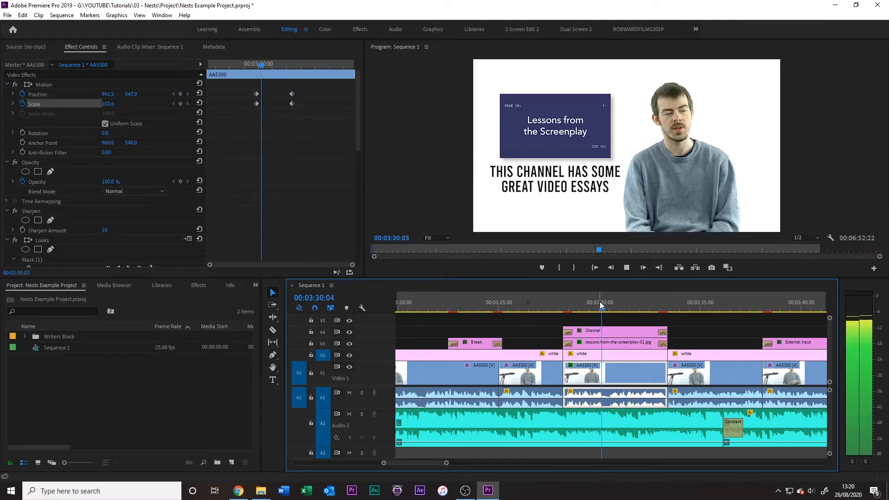
key(space)
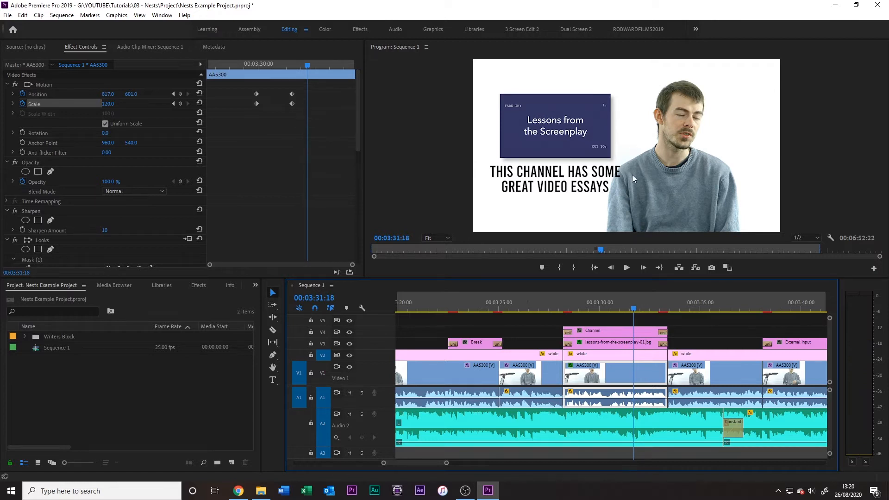
Undo the position and scale keyframing on the AA5300 clip
key(ctrl+z)
key(ctrl+z)
key(ctrl+z)
key(ctrl+z)
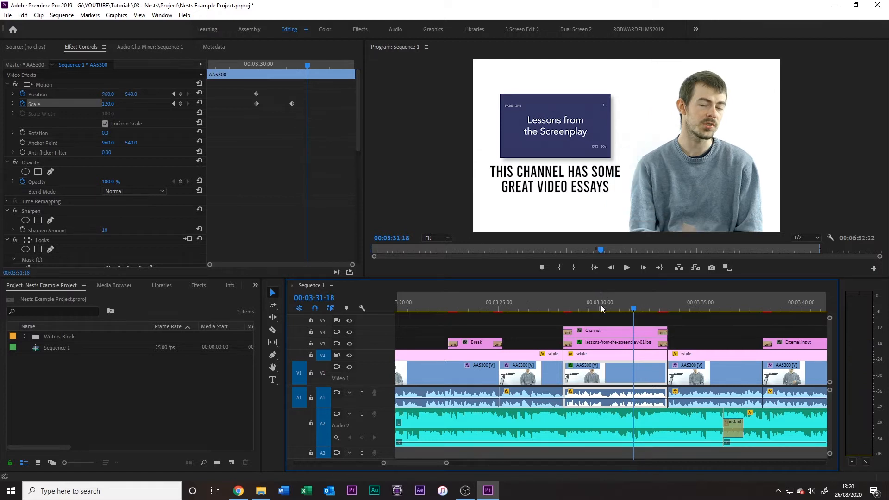
Nest the Channel title, the screenplay image, the white clip and the AA5300 clip as "Nest example 1"
drag(596, 324, 607, 370)
right_click(608, 371)
click(642, 242)
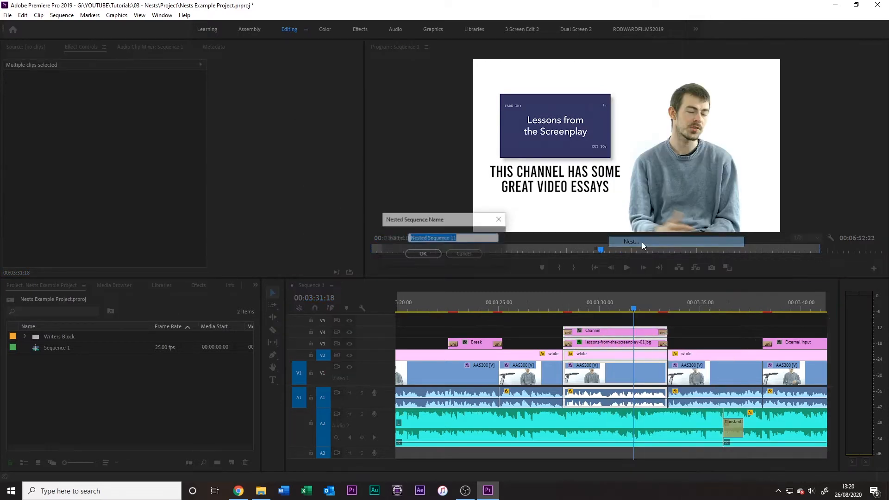
text(Nest example 1)
key(Return)
Keyframe the Nest example 1 clip's position and scale from 00:03:29:24 to scale 120 and position 766, 585 at 00:03:31:01
click(23, 94)
click(22, 104)
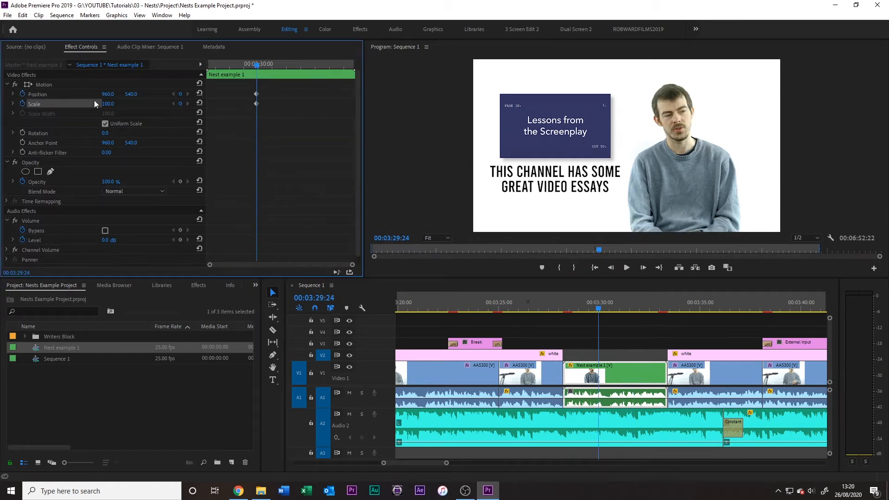
click(621, 302)
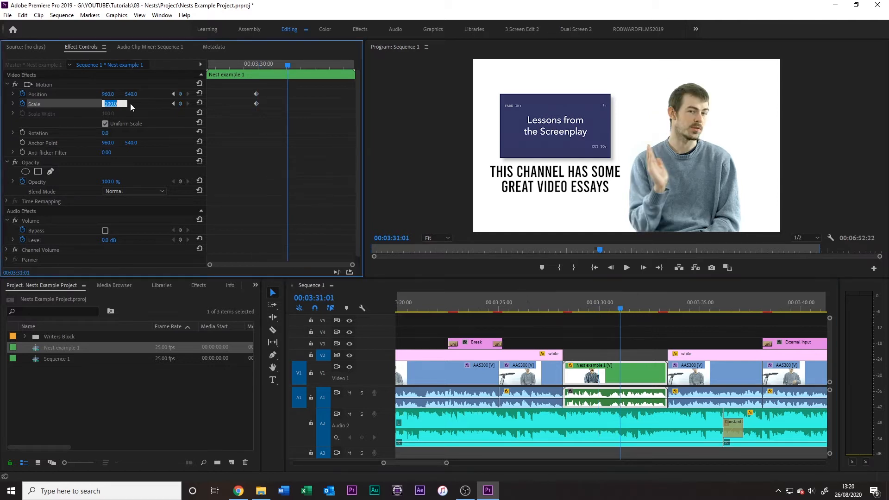
text(120)
key(Return)
mouse_move(108, 94)
mouse_down()
mouse_move(60, 94)
mouse_move(124, 92)
mouse_up()
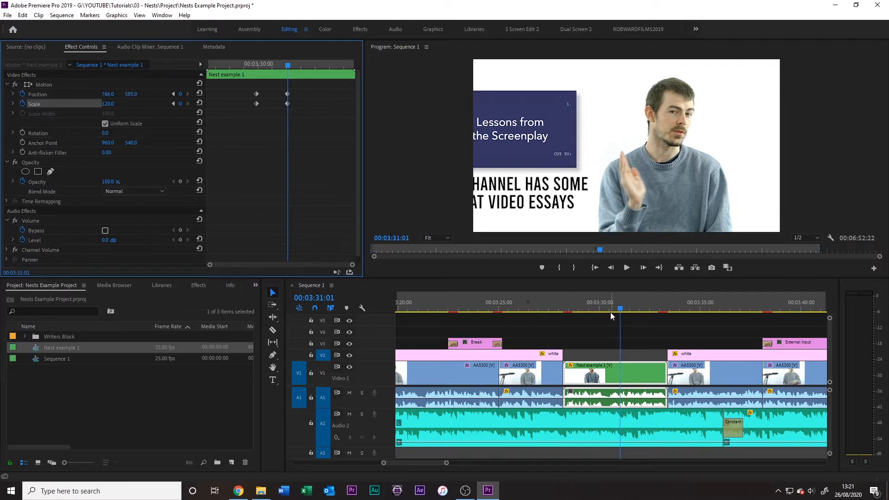
Play back the nested clip's zoom and undo all its position and scale keyframes
click(579, 304)
key(space)
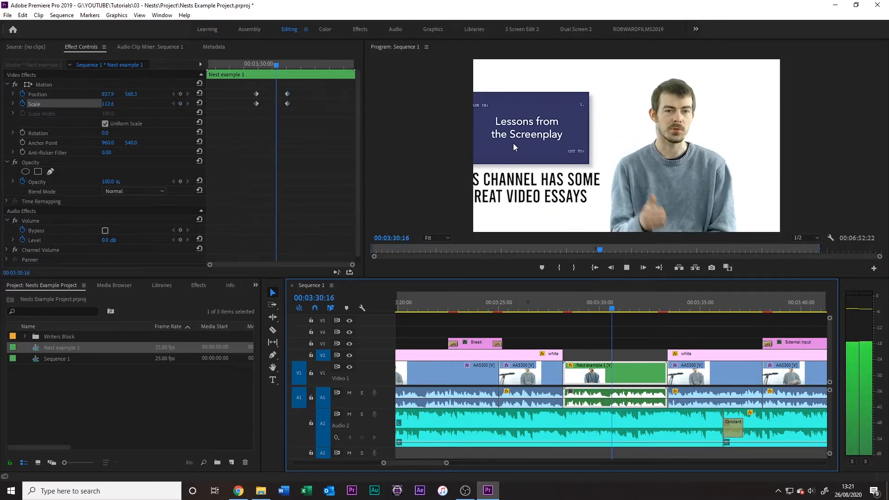
key(space)
key(ctrl+z)
key(ctrl+z)
key(ctrl+z)
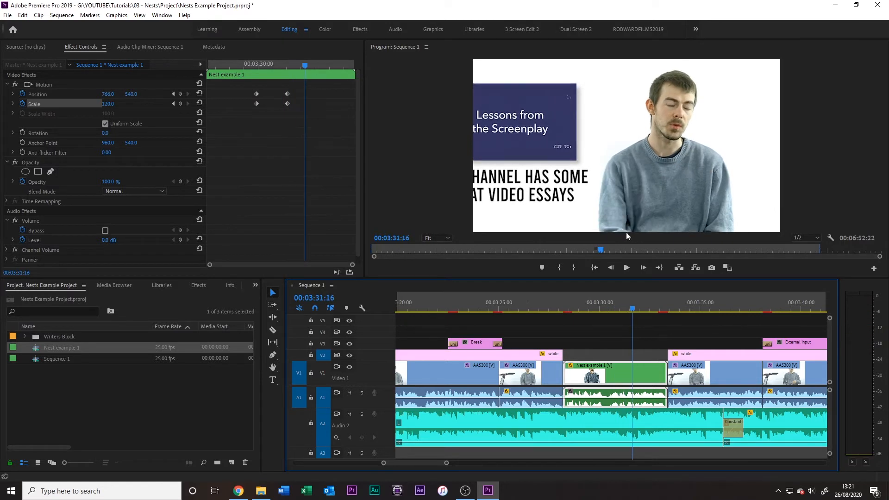
key(ctrl+z)
key(ctrl+z)
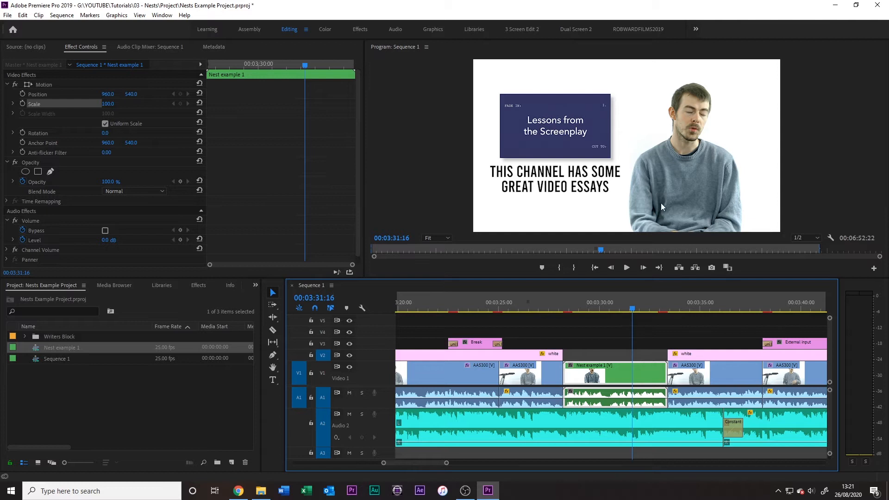
Try the Brightness & Contrast effect on the Nest example 1 clip with brightness 65 and contrast 72, and undo it
click(199, 285)
click(80, 297)
text(contrast)
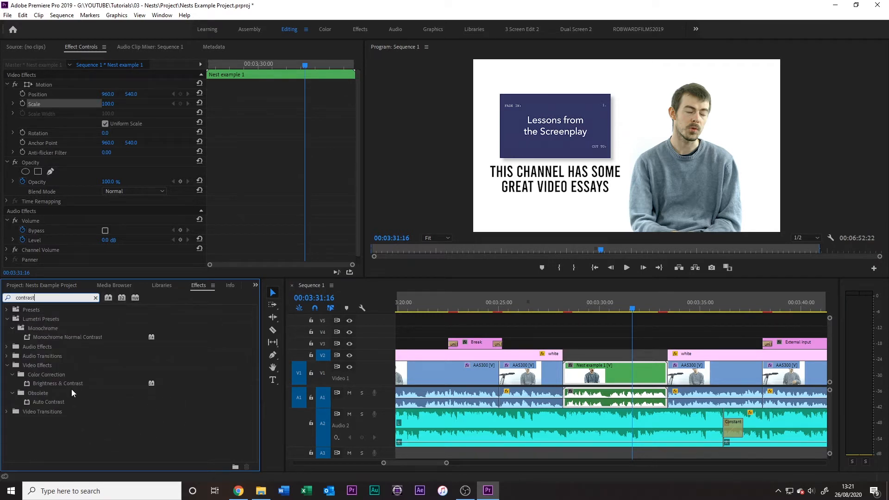
drag(72, 385, 611, 363)
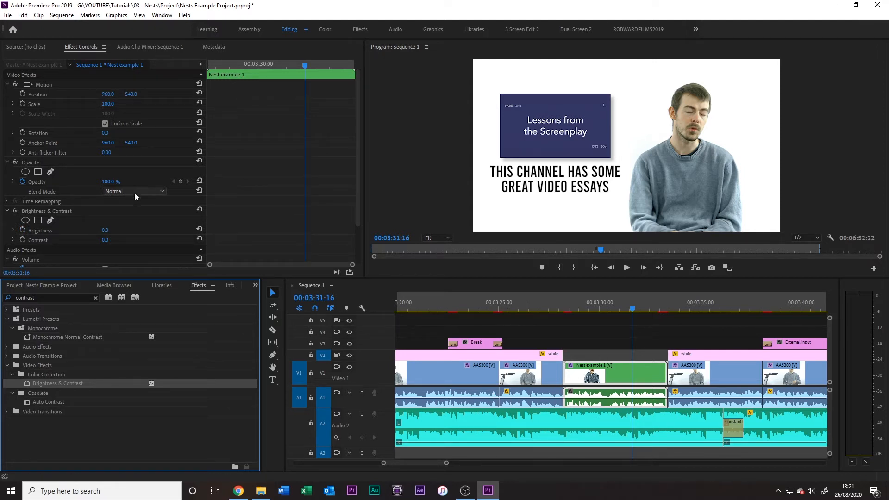
drag(107, 230, 138, 237)
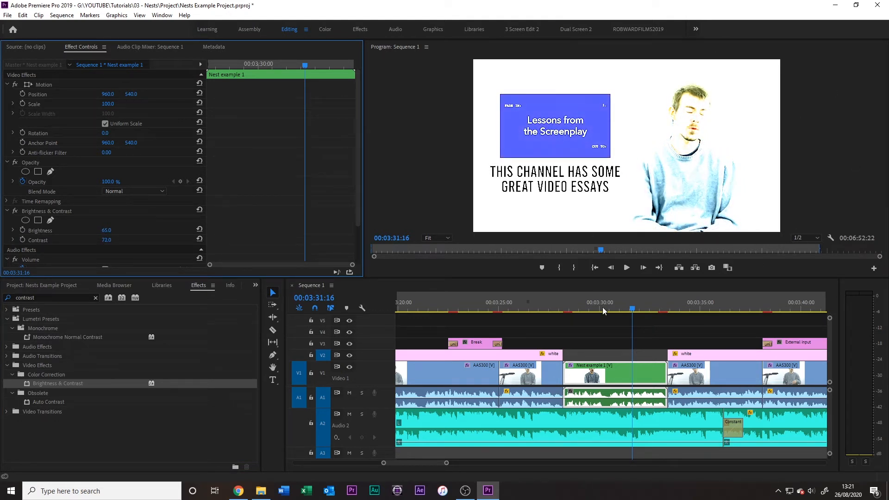
key(shift+t)
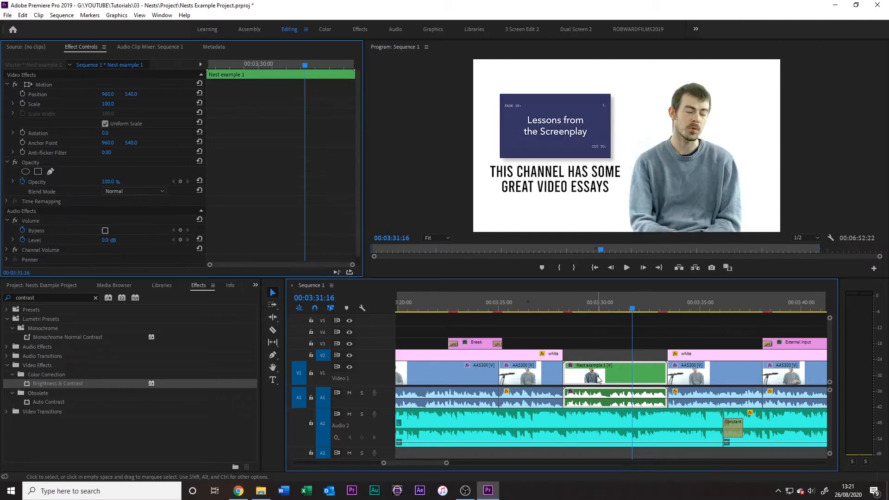
Apply Brightness & Contrast with brightness 52 to only the AA5300 clip inside Nest example 1, and check it in Sequence 1
click(434, 309)
drag(98, 383, 671, 141)
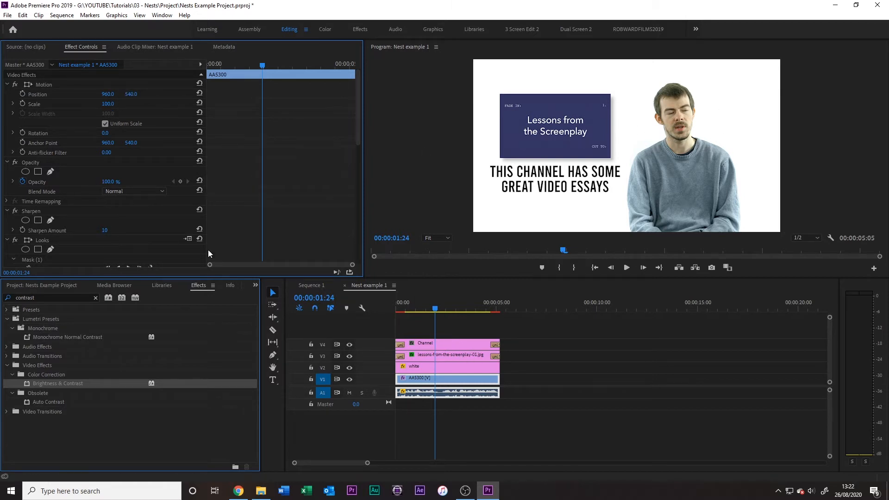
scroll(260, 207, down, 3)
scroll(260, 218, down, 5)
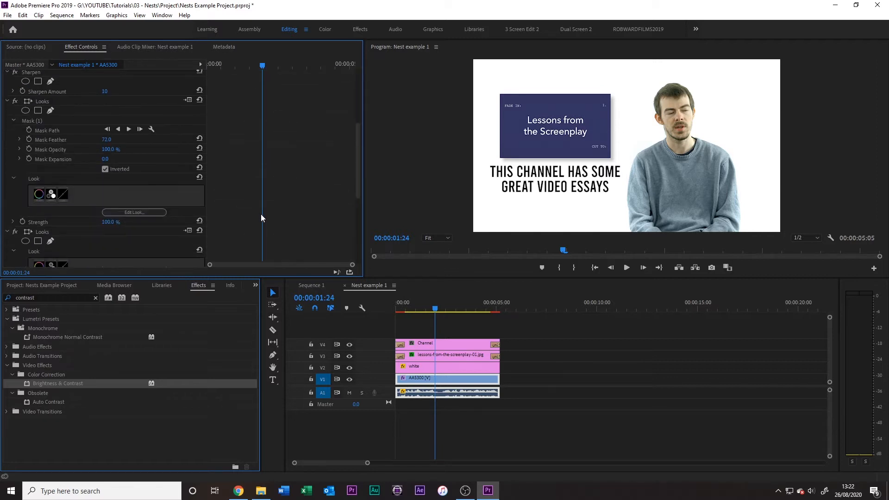
drag(104, 186, 128, 186)
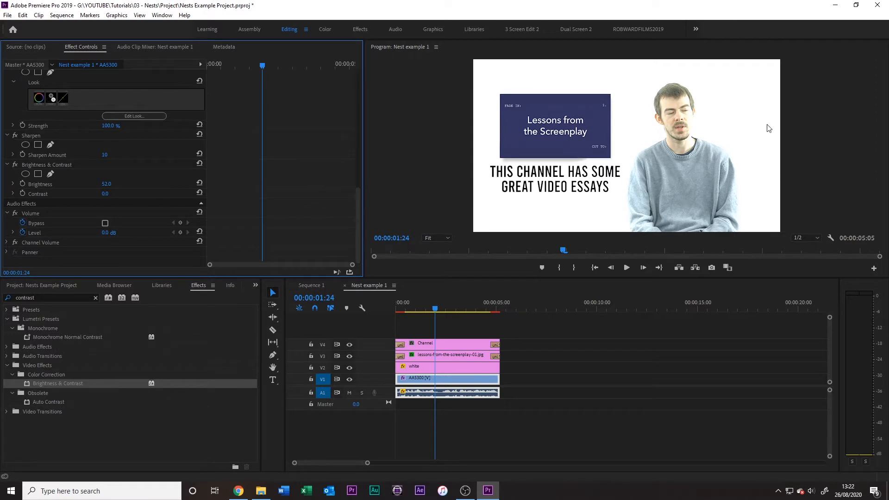
click(319, 286)
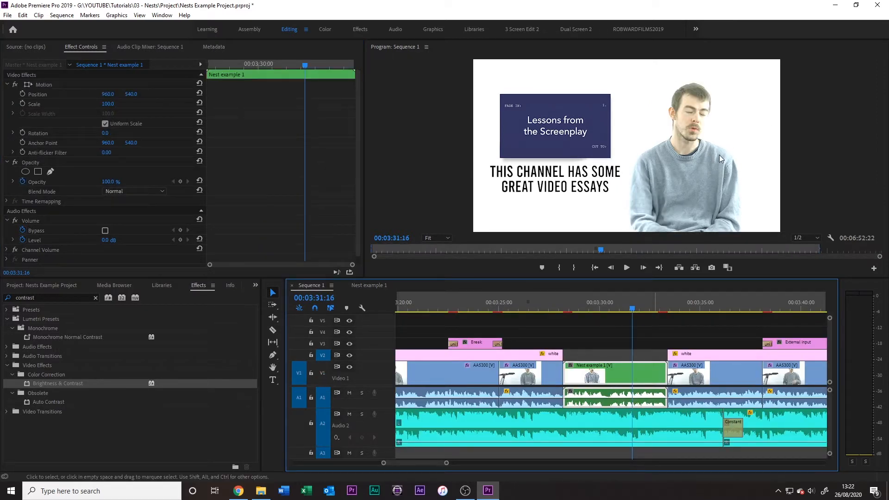
Move the Channel title inside Nest example 1 to position 1262, 540, check it in Sequence 1 and return to the nest
double_click(606, 373)
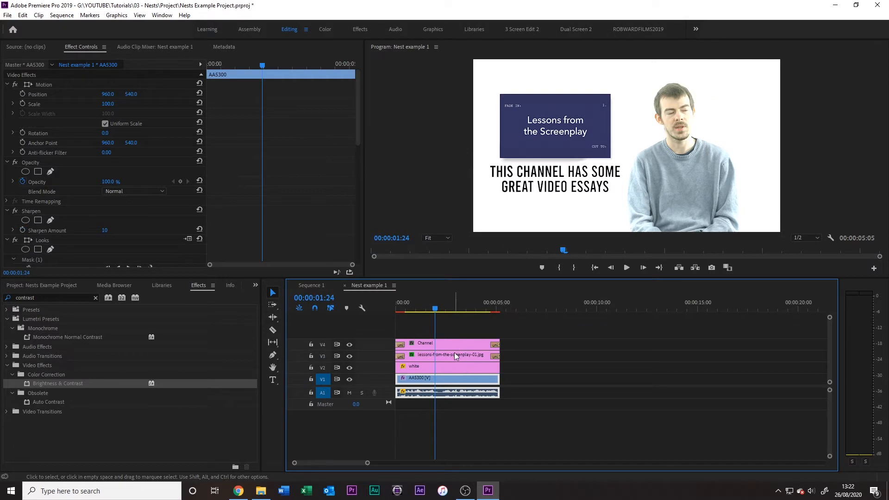
click(440, 346)
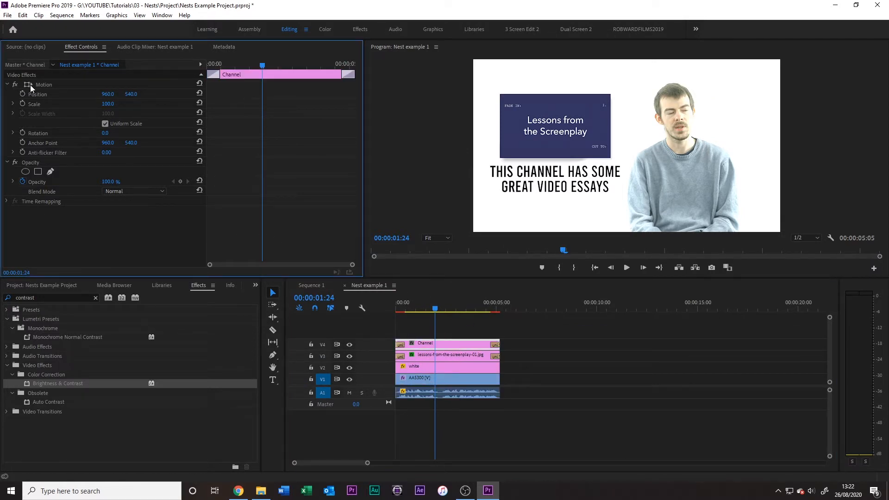
drag(108, 94, 248, 94)
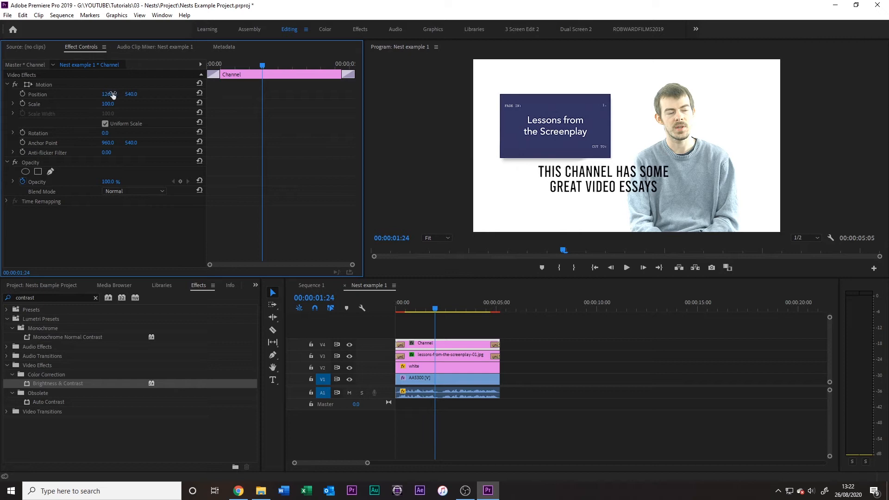
click(321, 285)
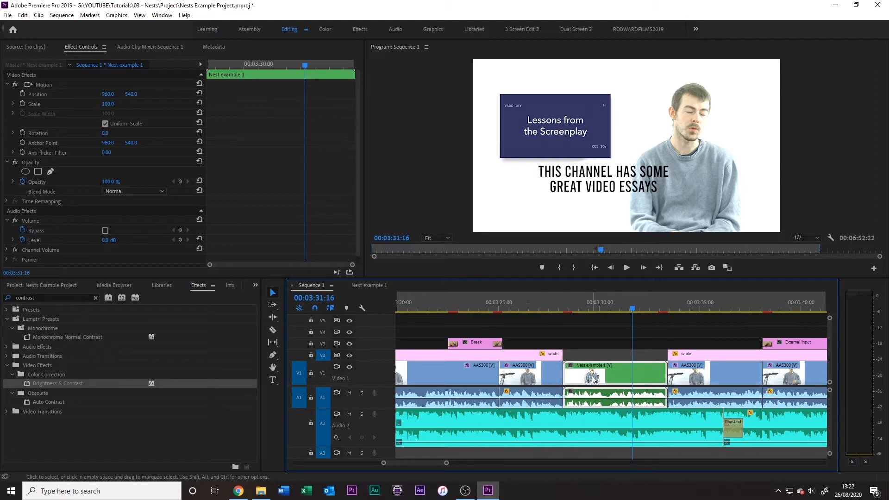
click(381, 285)
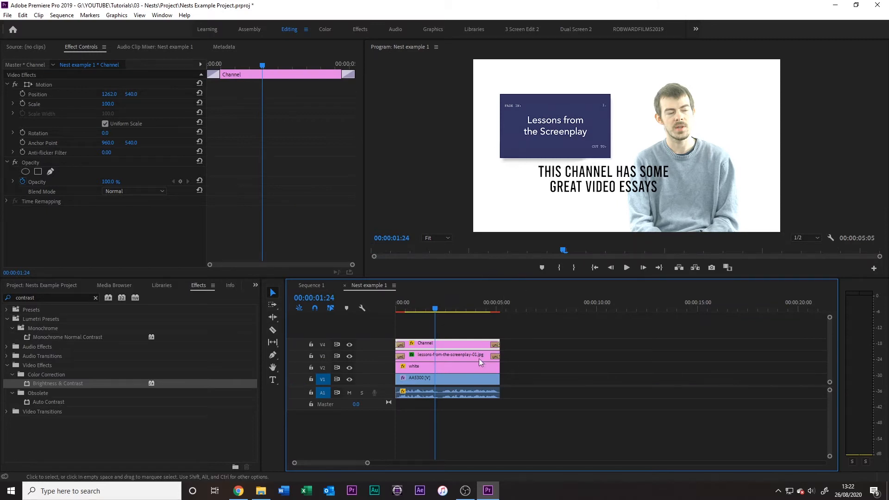
Undo the Channel title's position change inside Nest example 1 and check the nested clip in Sequence 1
key(ctrl+z)
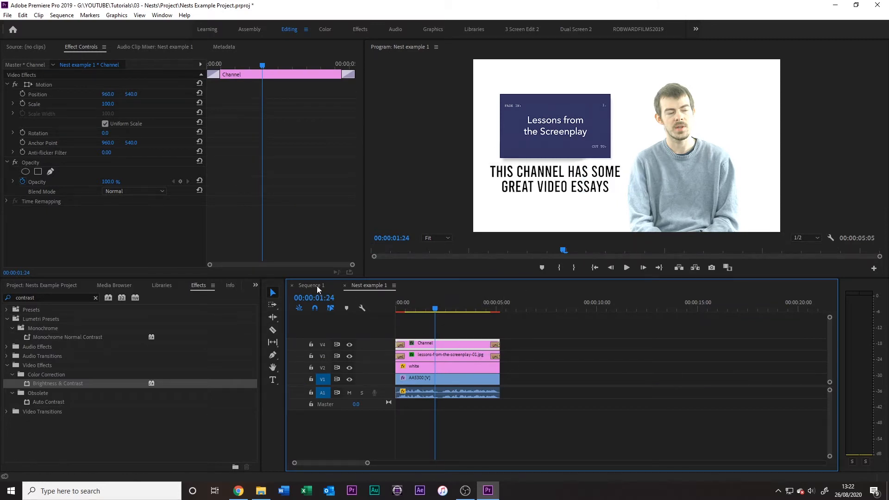
click(310, 287)
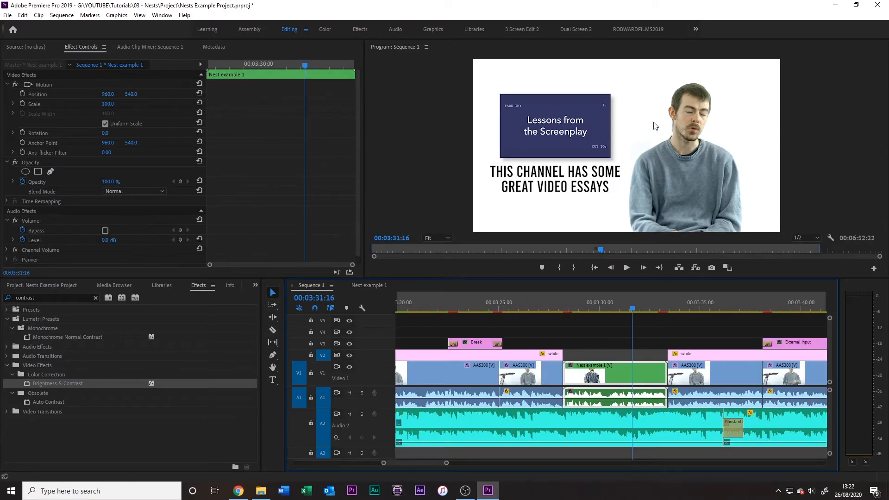
scroll(303, 207, down, 1)
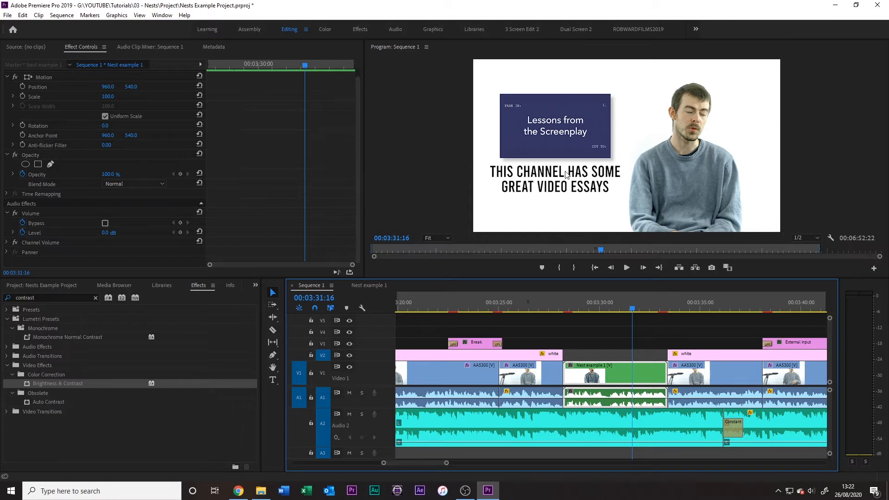
Inspect the white clip inside Nest example 1, then return to Sequence 1 and select the nested clip
click(358, 285)
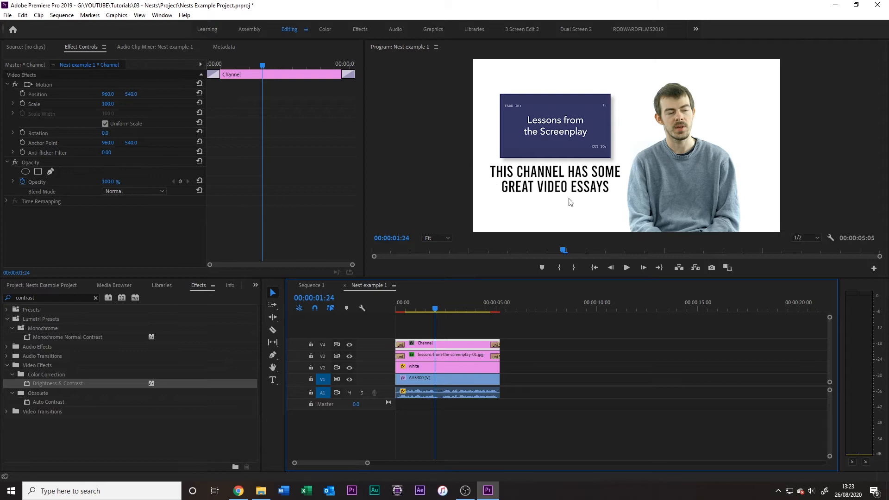
click(445, 367)
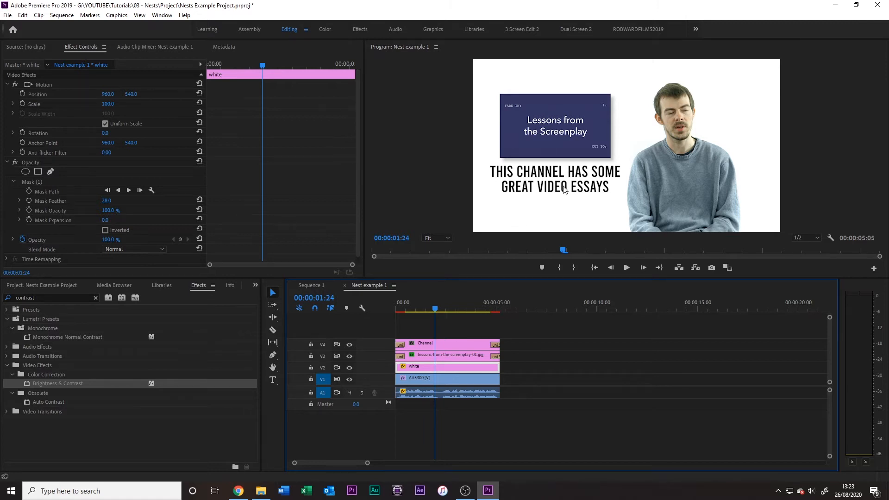
click(311, 285)
click(588, 344)
click(626, 379)
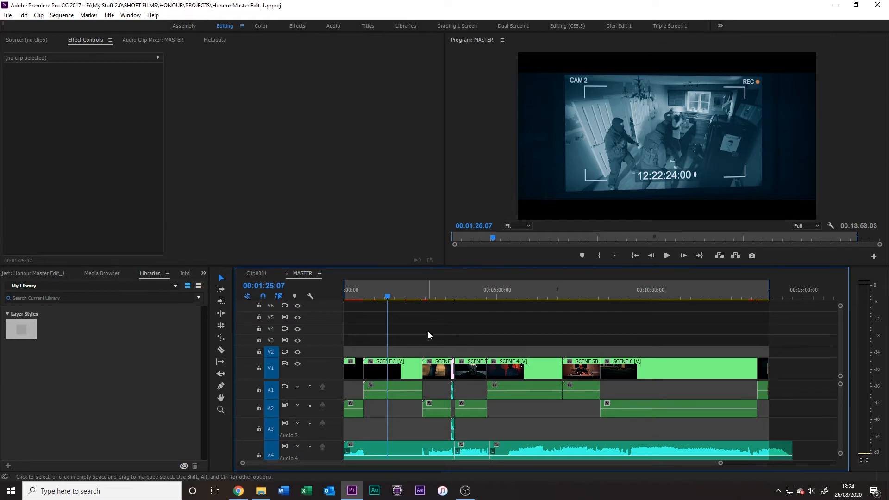
Switch to the Honour Master Edit_1 project and scrub the MASTER sequence past the HONOUR title to the SCENE 4 nest
click(452, 290)
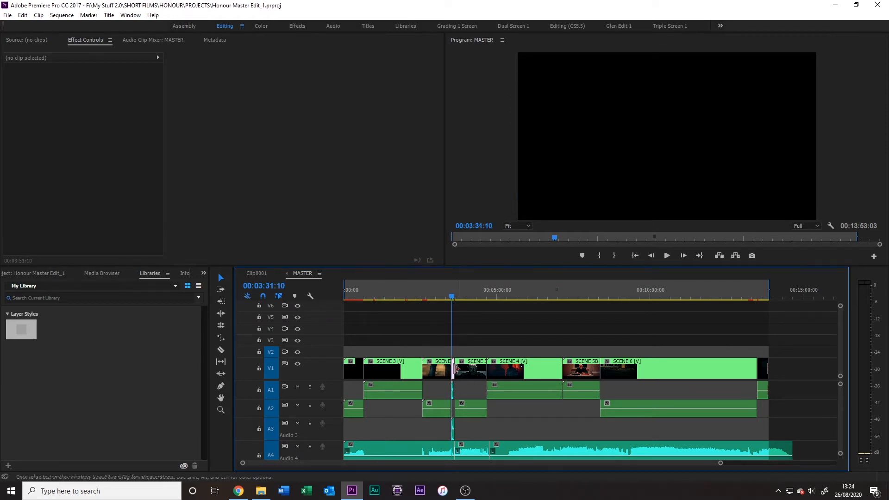
click(454, 292)
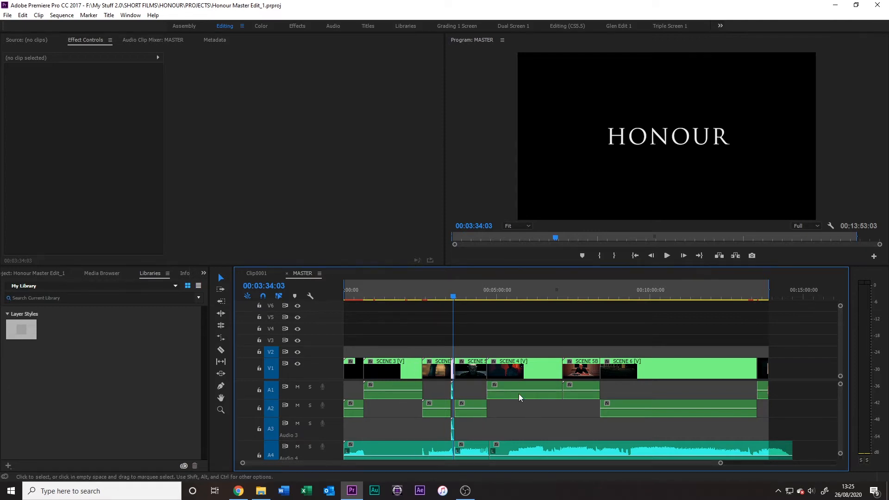
click(507, 290)
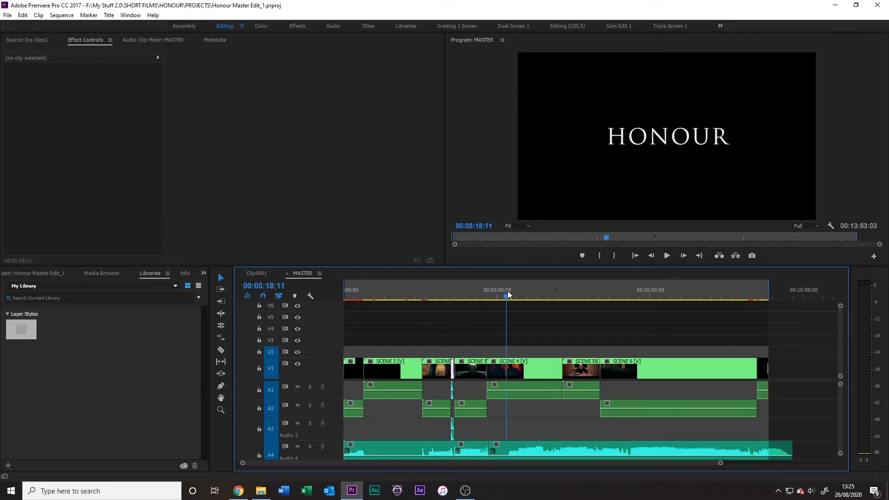
Open the SCENE 4 nest from MASTER and examine the clips inside it across its whole length
double_click(512, 371)
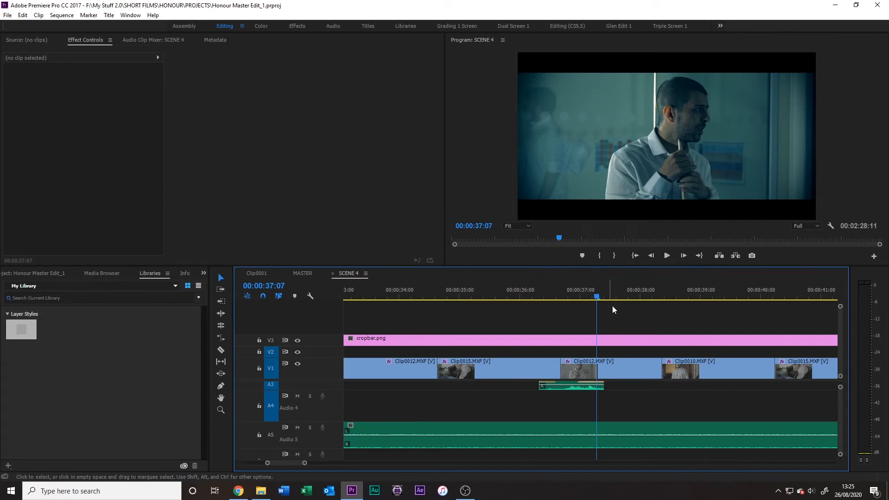
drag(304, 463, 459, 463)
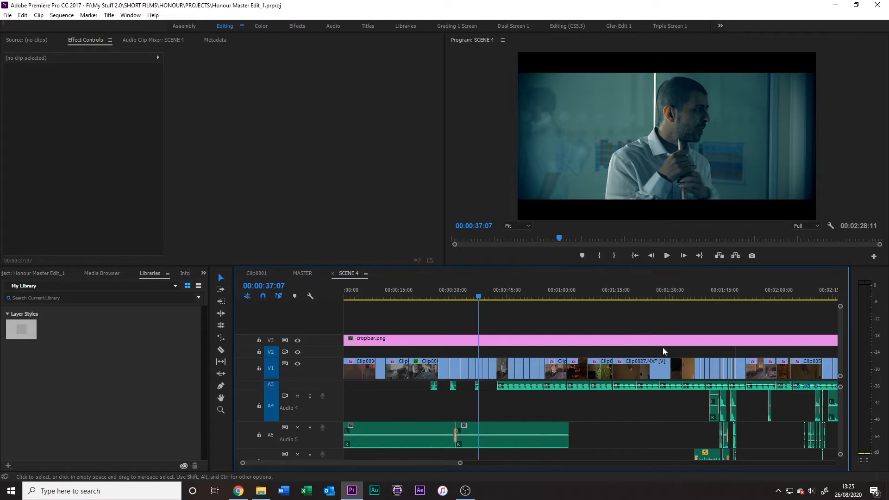
click(304, 273)
click(349, 274)
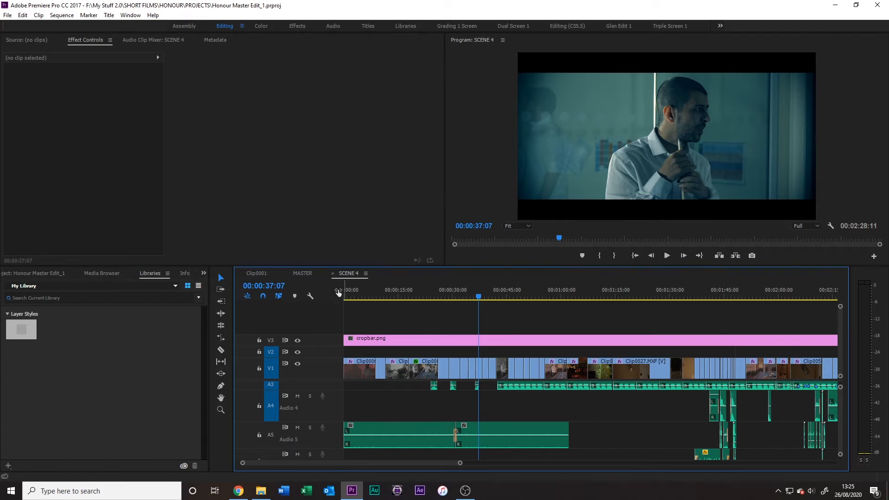
In MASTER, cut the SCENE 4 nest at 00:05:18:11 and 00:05:32:24, delete the piece between and close the gap
click(304, 273)
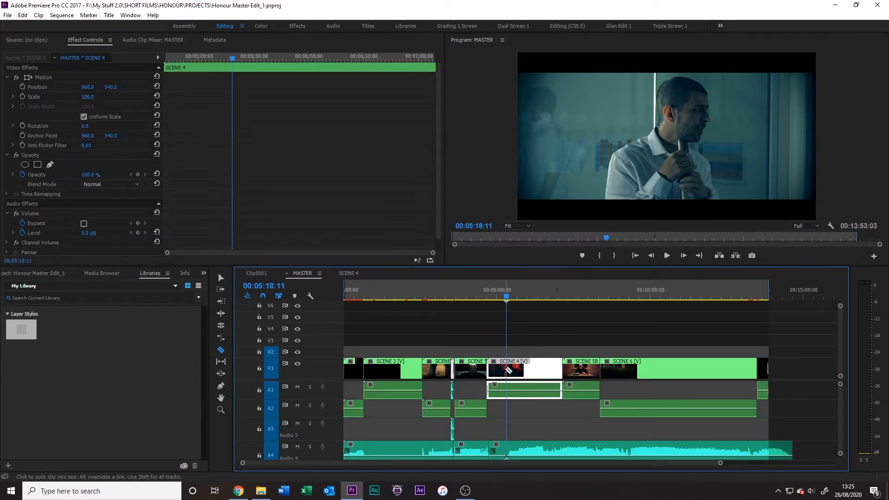
key(ctrl+k)
click(509, 299)
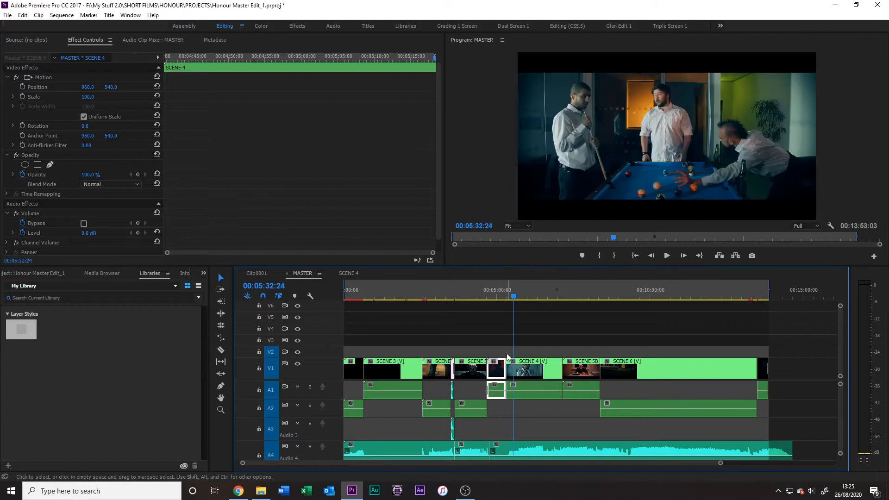
click(514, 299)
click(511, 374)
key(Delete)
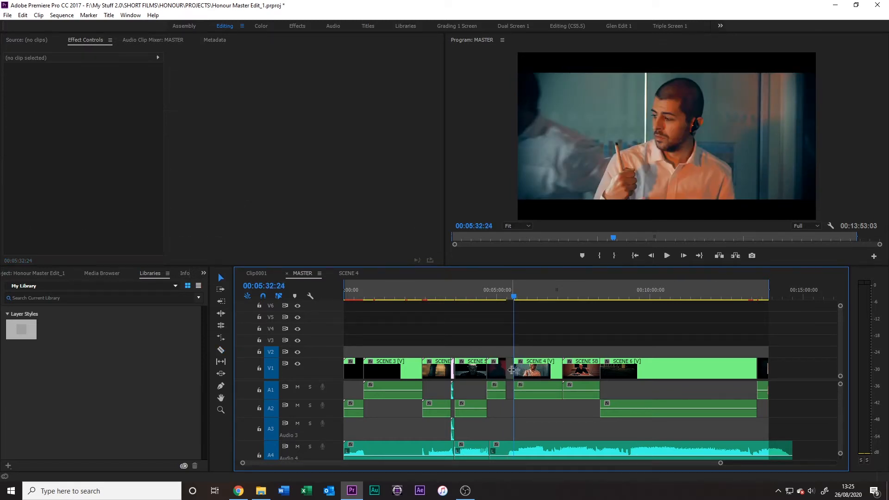
click(511, 370)
key(Delete)
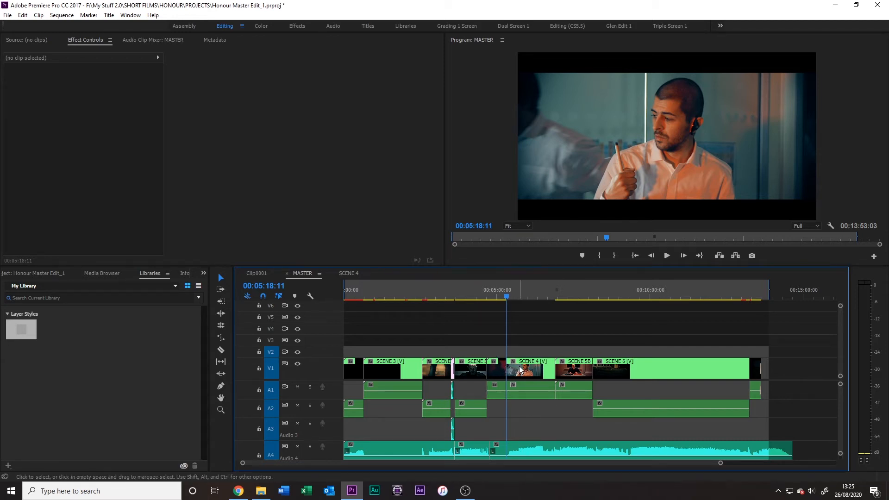
Compare the clips inside the SCENE 4 nest with its shortened version in MASTER
click(354, 274)
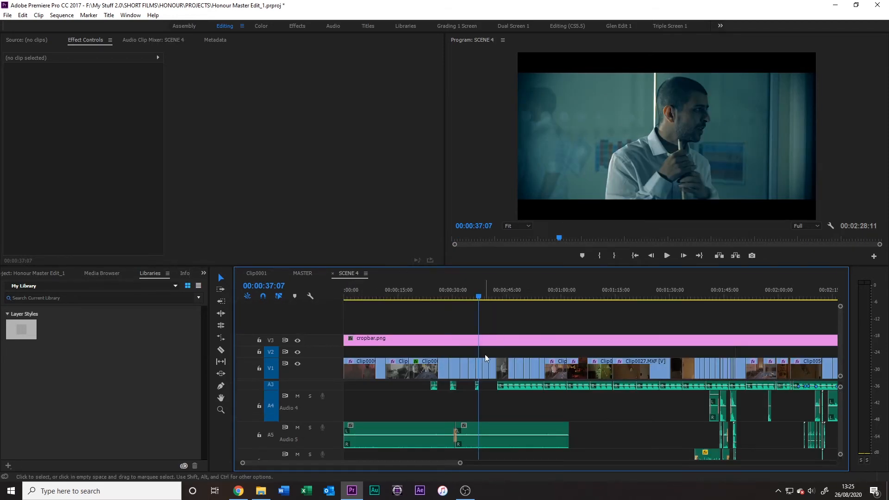
click(602, 297)
click(308, 273)
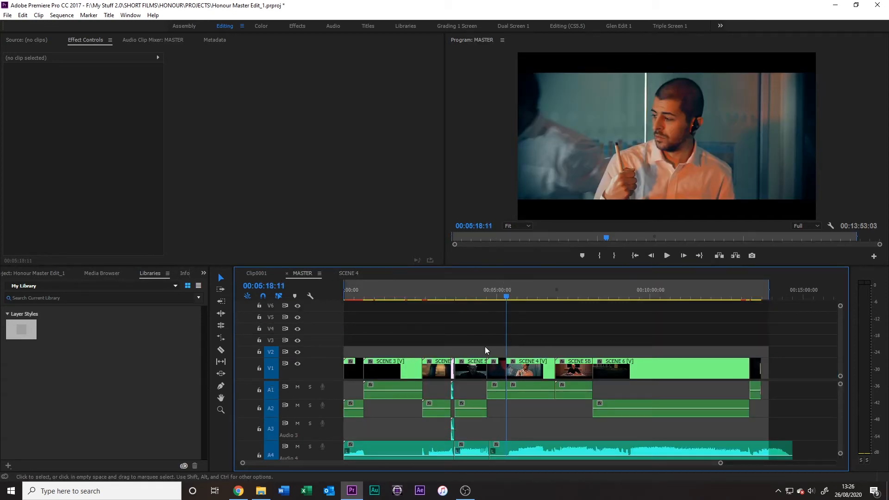
double_click(513, 361)
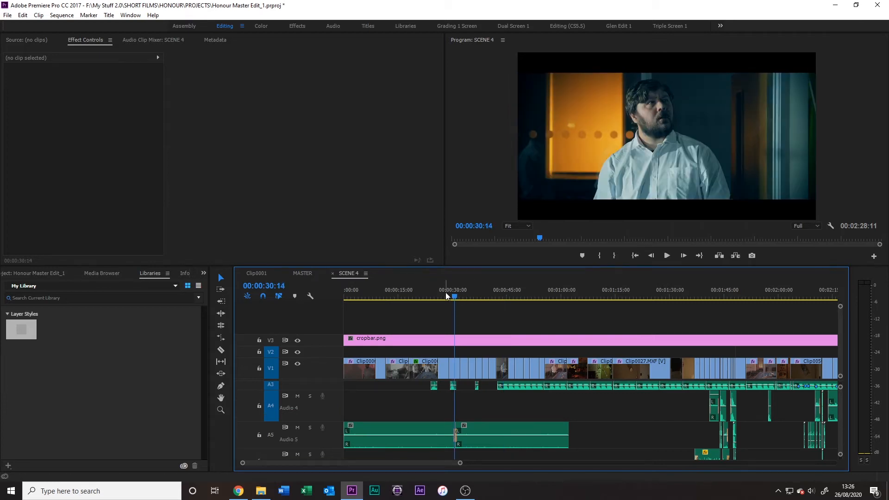
click(301, 273)
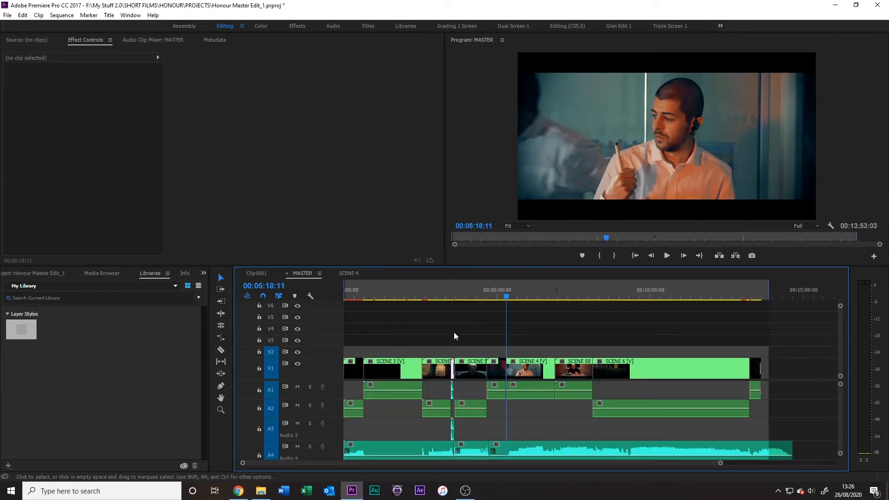
click(349, 273)
click(309, 275)
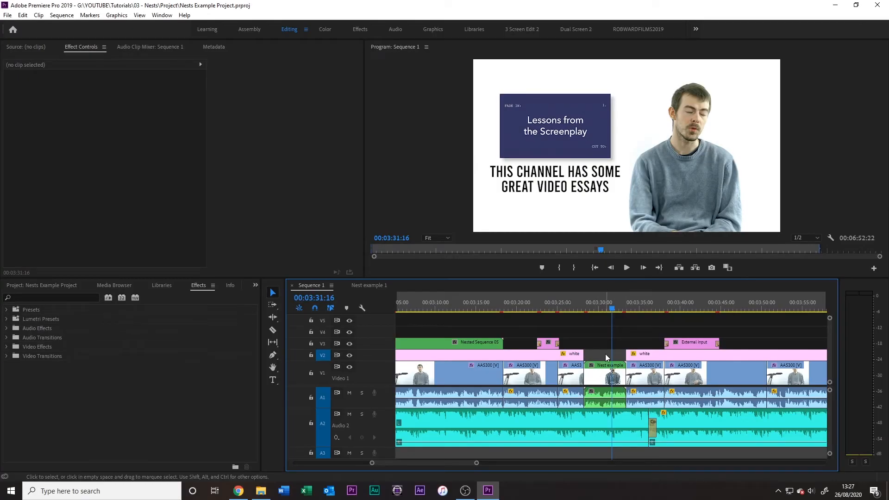
Back in Nests Example Project, place another copy of Nest example 1 on track V1 past the end of Sequence 1's edit, at about 00:08:15
click(607, 375)
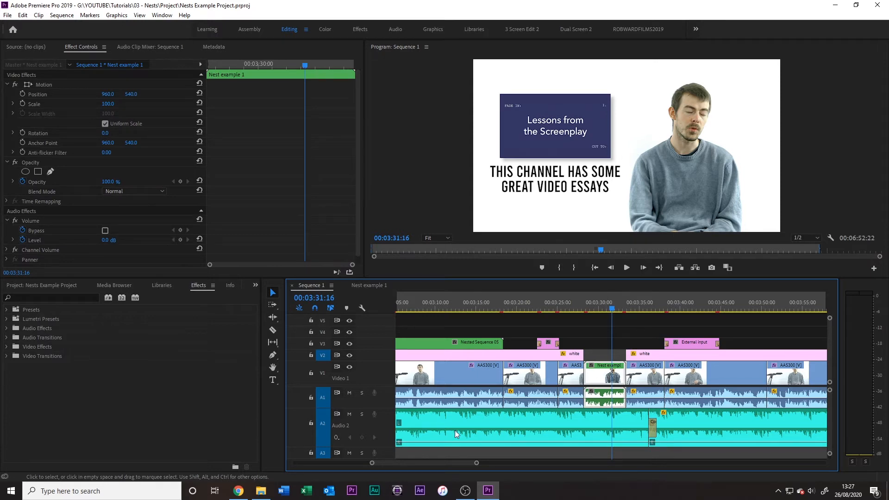
key(minus)
key(minus)
key(minus)
drag(557, 461, 657, 470)
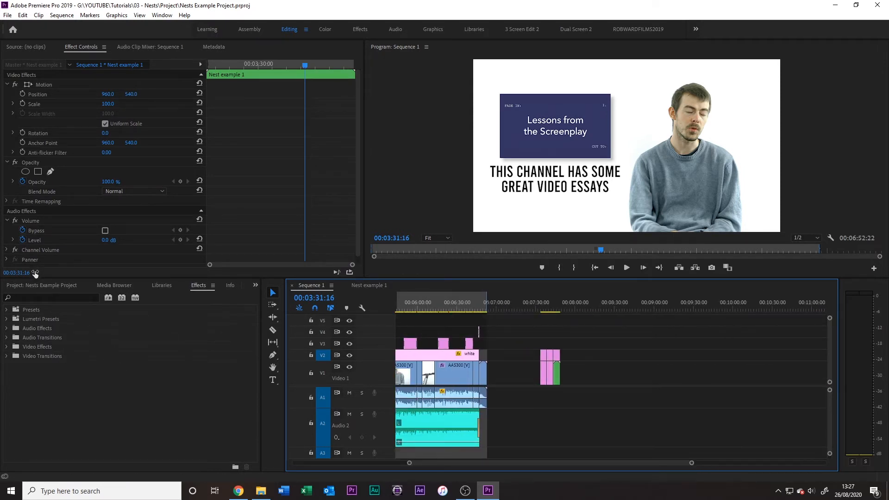
click(41, 286)
click(33, 348)
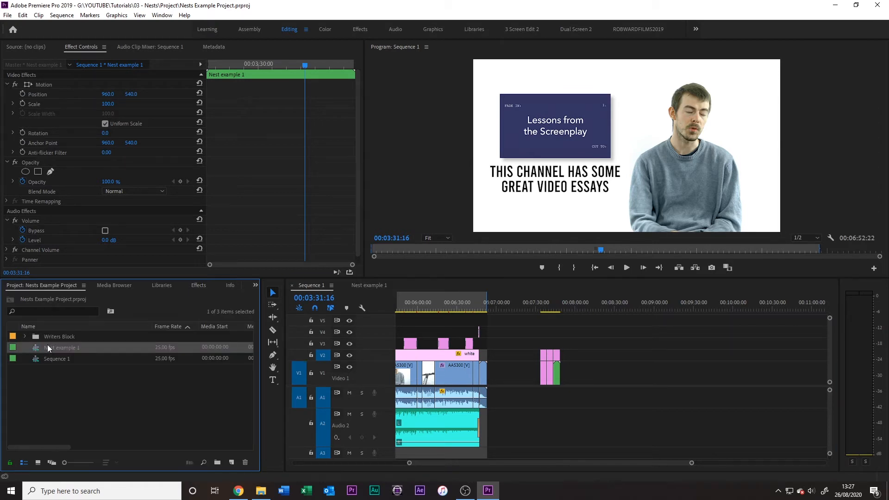
drag(40, 351, 599, 373)
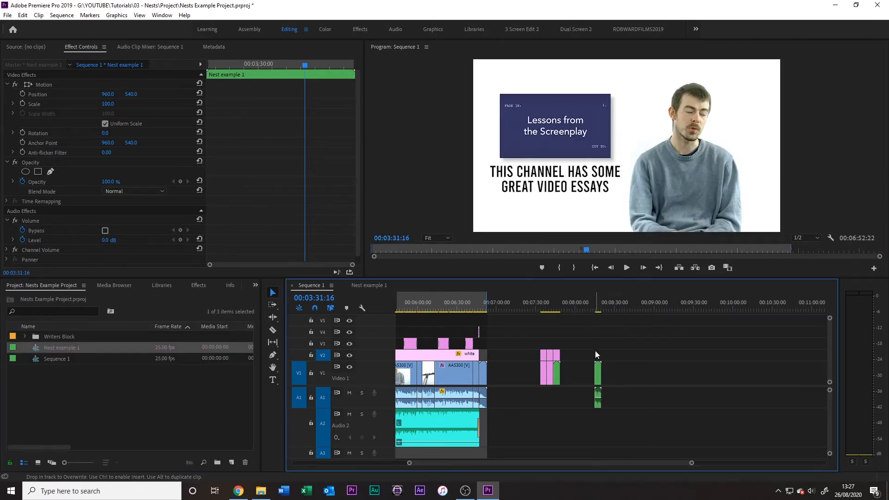
Preview the new Nest example 1 copy at 00:08:17:08, look at the clips inside it and return to Sequence 1
click(597, 309)
drag(685, 463, 576, 470)
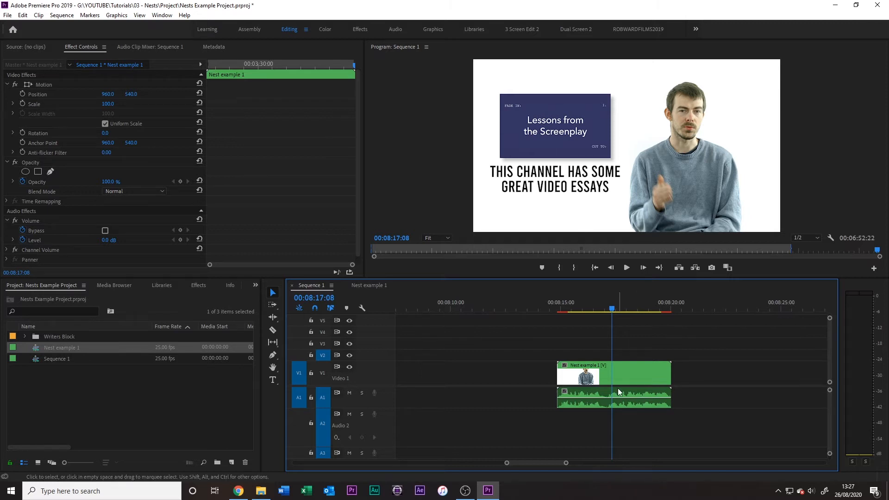
double_click(608, 373)
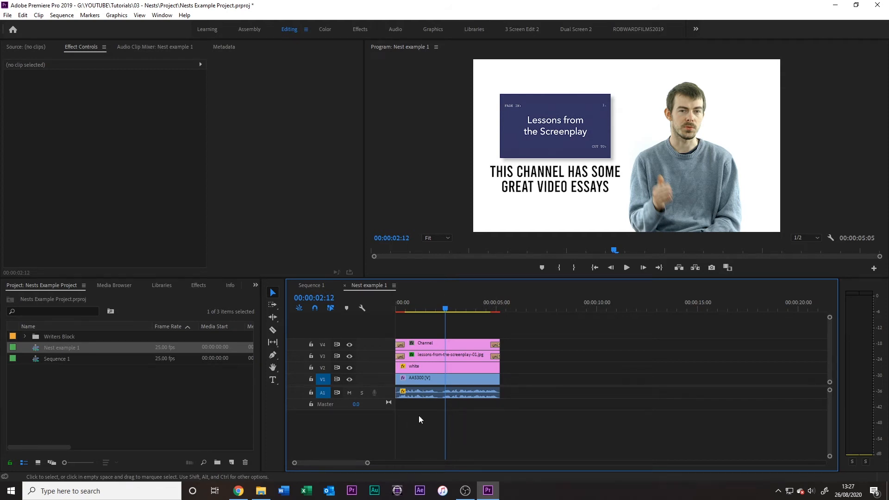
click(315, 285)
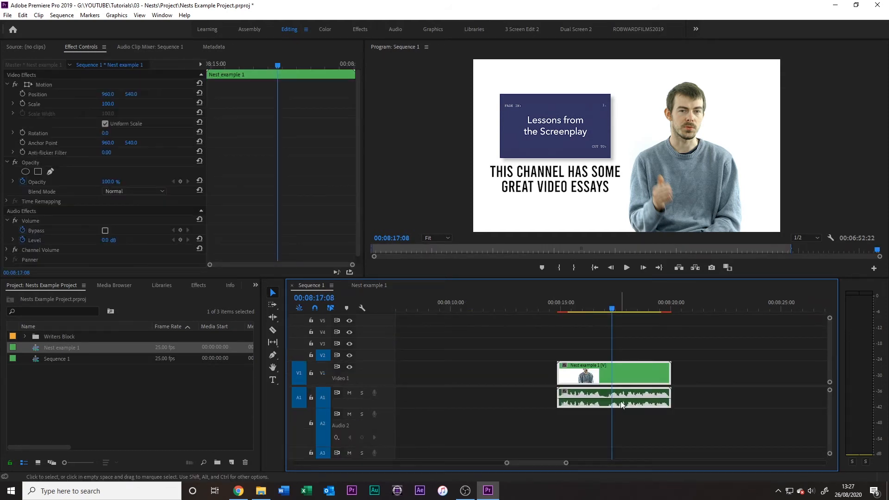
Try raising the new nest copy's audio level to 2.7 dB and look over its clip commands
drag(650, 397, 648, 394)
right_click(645, 401)
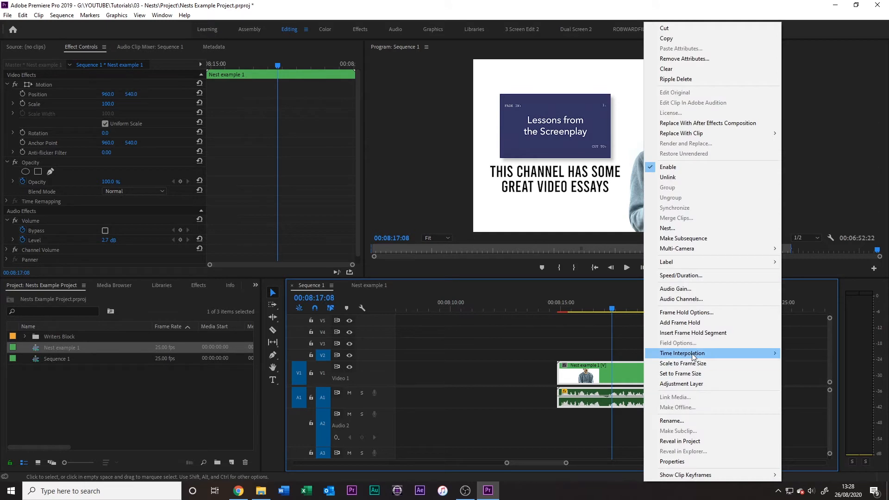
click(624, 348)
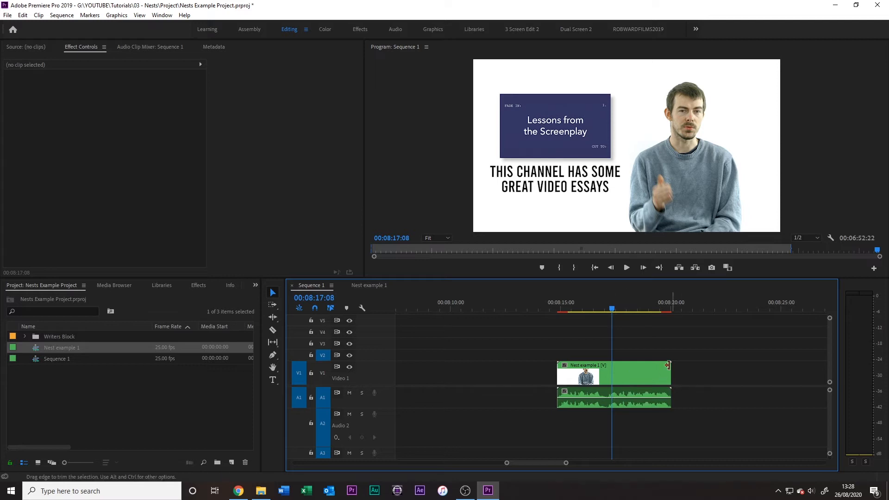
Try to extend the nest copy's end in Sequence 1 and check where the clips end inside Nest example 1
click(377, 286)
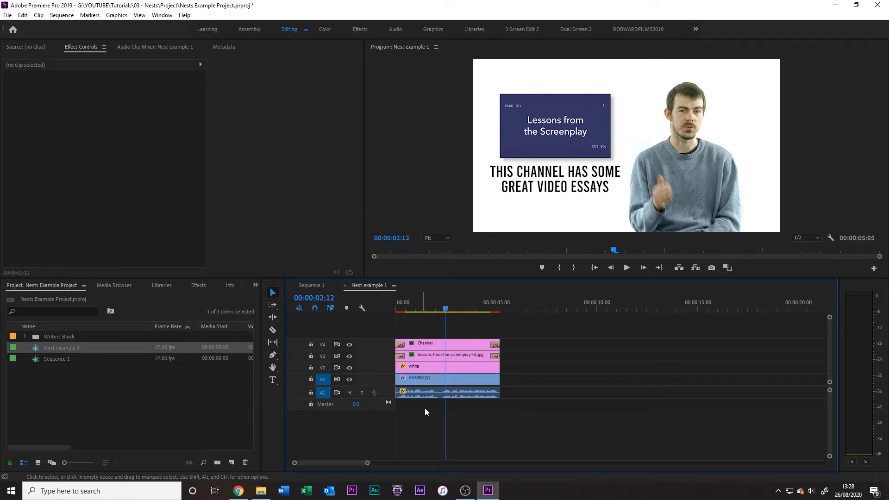
click(319, 286)
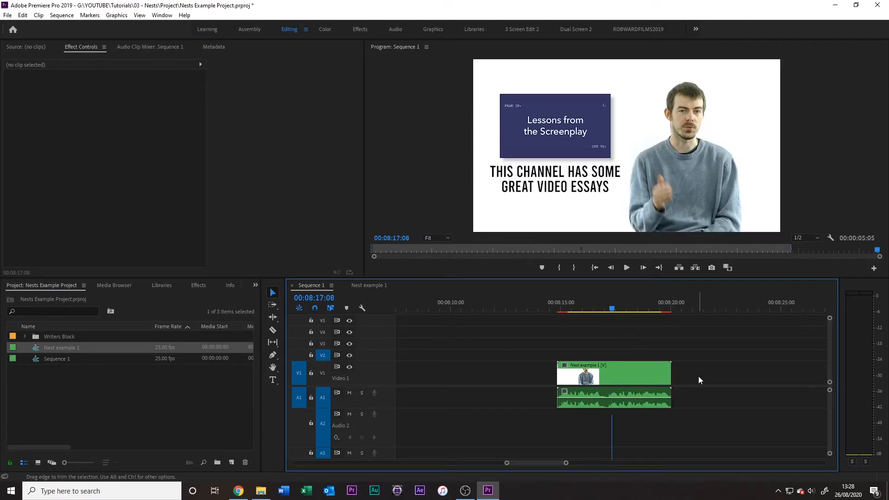
mouse_move(669, 377)
mouse_down()
mouse_move(697, 377)
mouse_move(671, 376)
mouse_up()
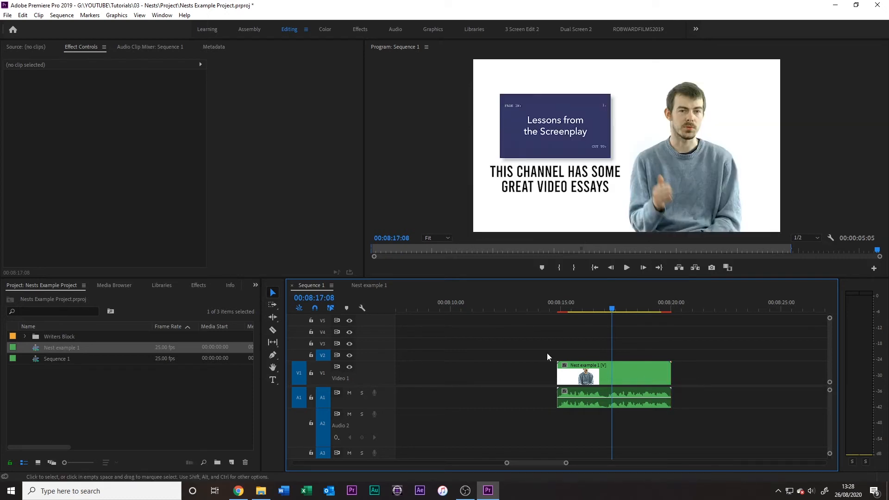
click(376, 285)
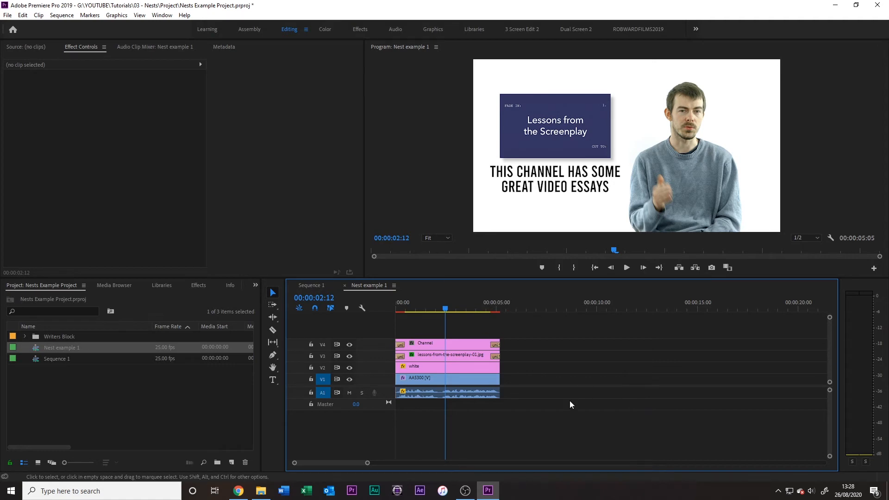
click(502, 308)
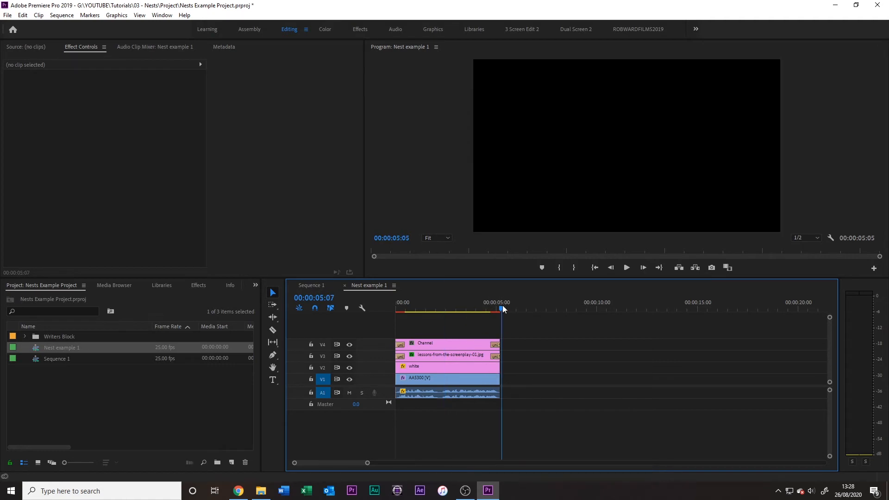
Return to Sequence 1 and look at the Speed/Duration options of the Nest example 1 copy without changing them
click(315, 285)
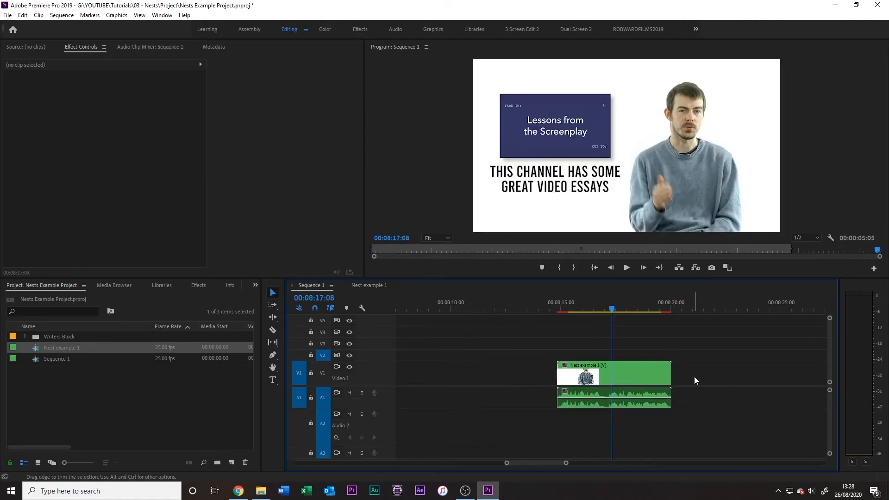
right_click(629, 371)
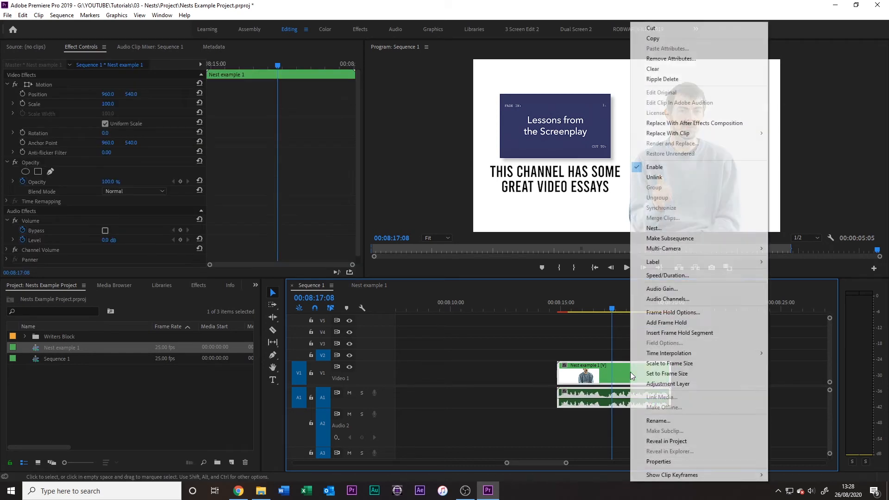
click(667, 276)
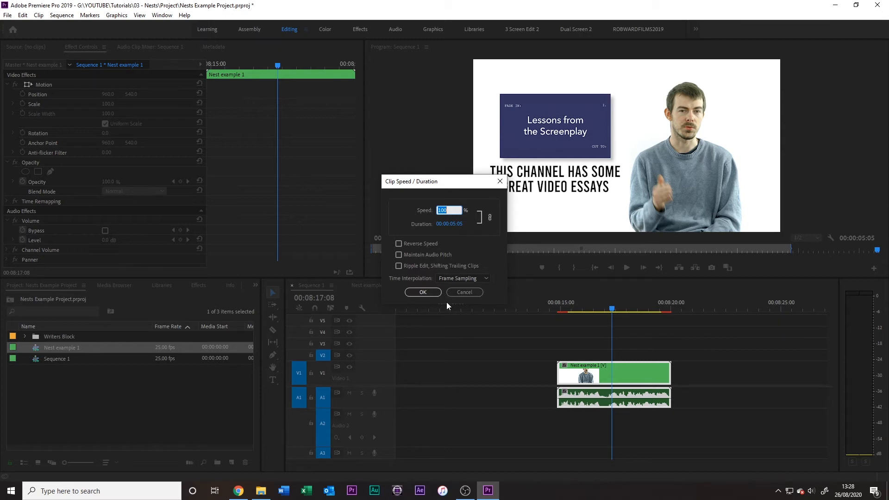
click(460, 293)
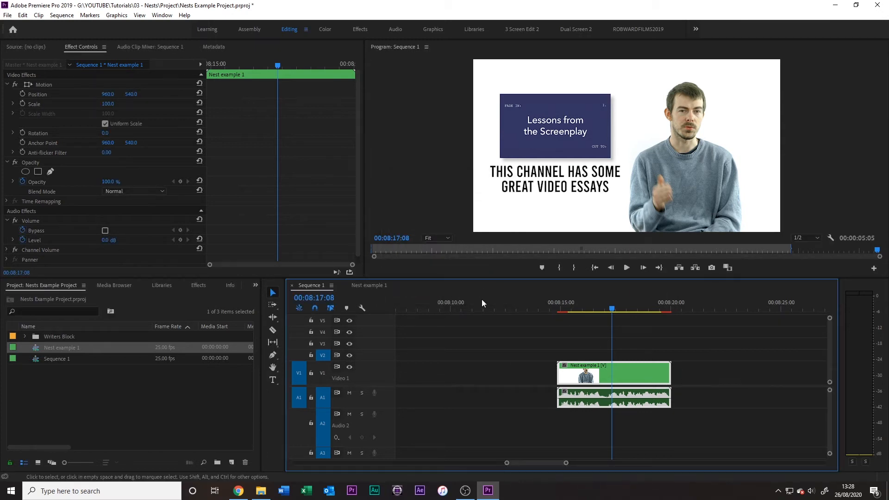
Extend the AAS300 clip inside Nest example 1 to 00:00:12:07 and lengthen the nest copy in Sequence 1 to match
click(376, 285)
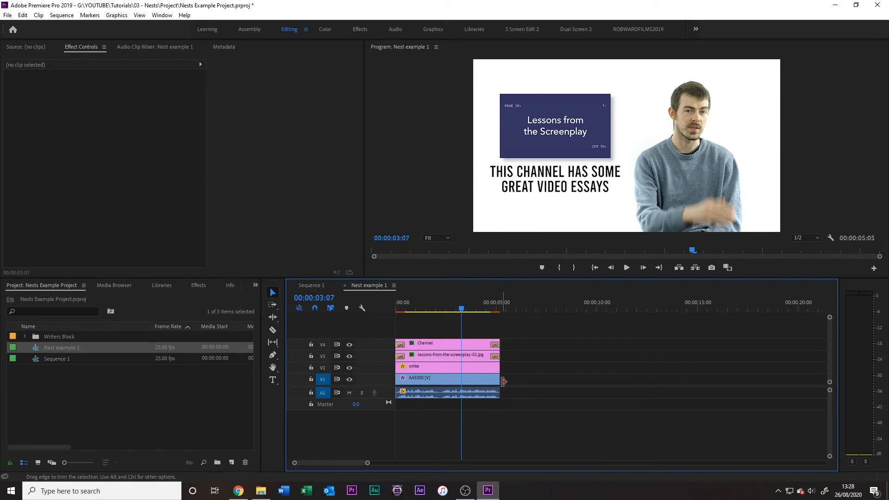
drag(504, 382, 643, 381)
click(316, 284)
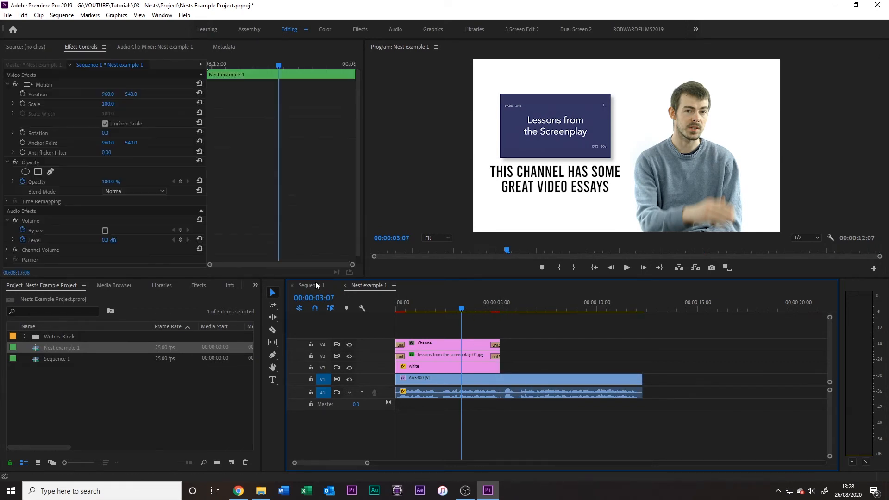
drag(676, 373, 758, 375)
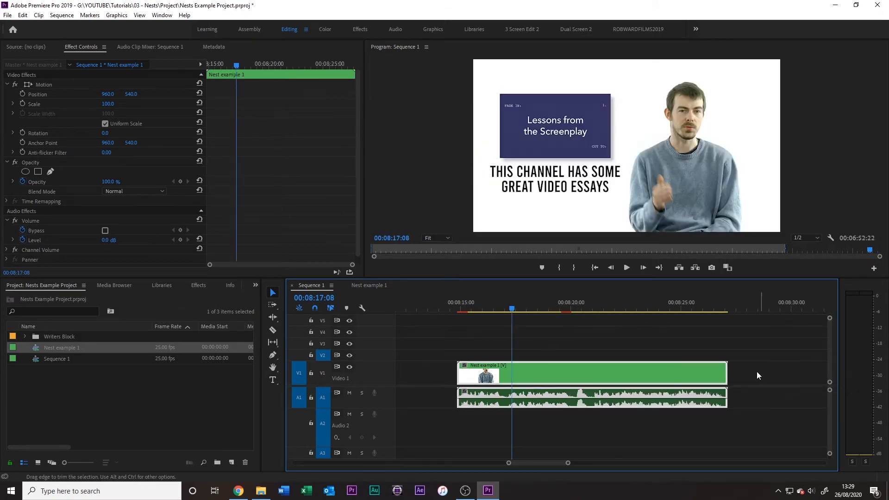
Shorten the AAS300 clip inside Nest example 1 so it ends level with the other clips, and return to Sequence 1
click(370, 286)
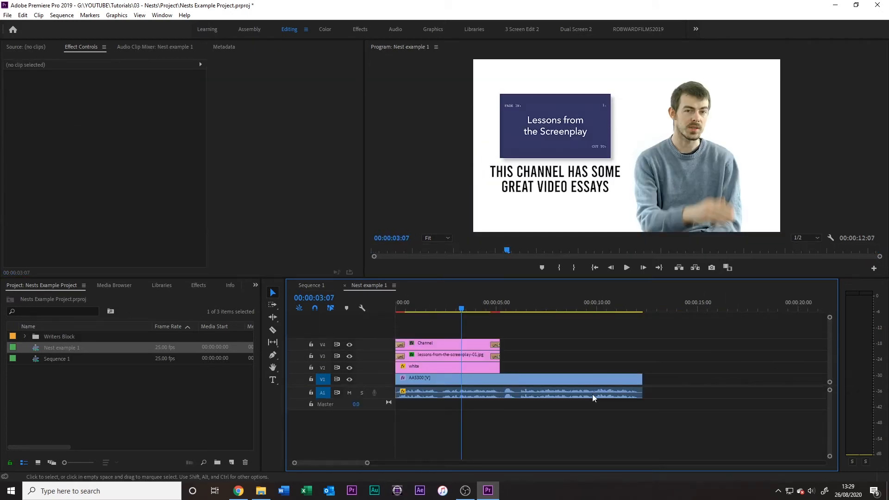
drag(647, 379, 499, 380)
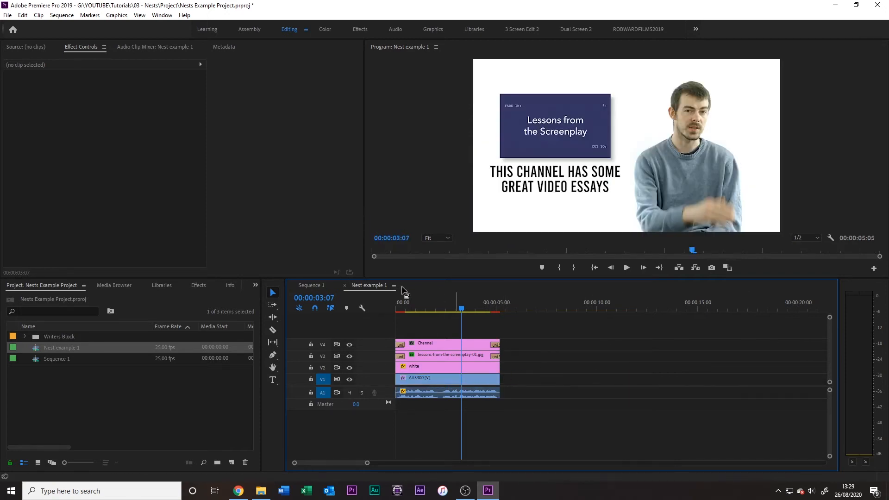
click(322, 286)
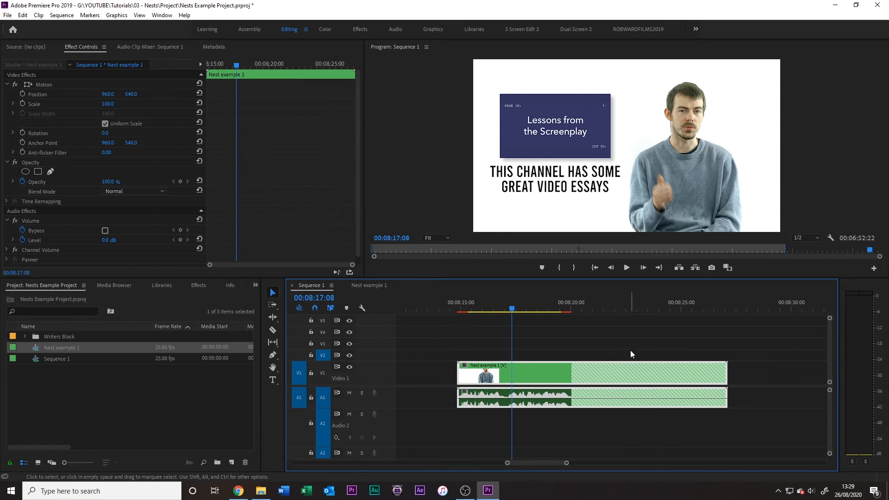
Check the hatched stretch of the nest copy up to 00:08:26:20 and trim its end back to 00:08:20:00
drag(558, 311, 724, 318)
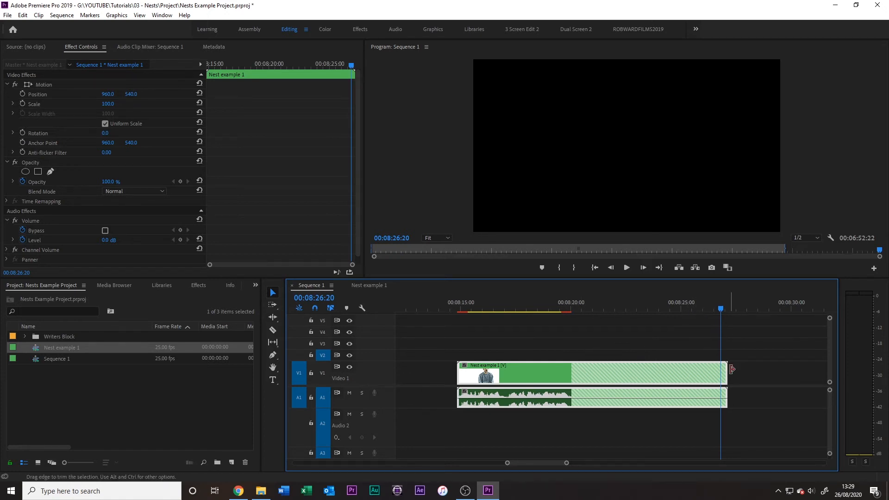
click(570, 307)
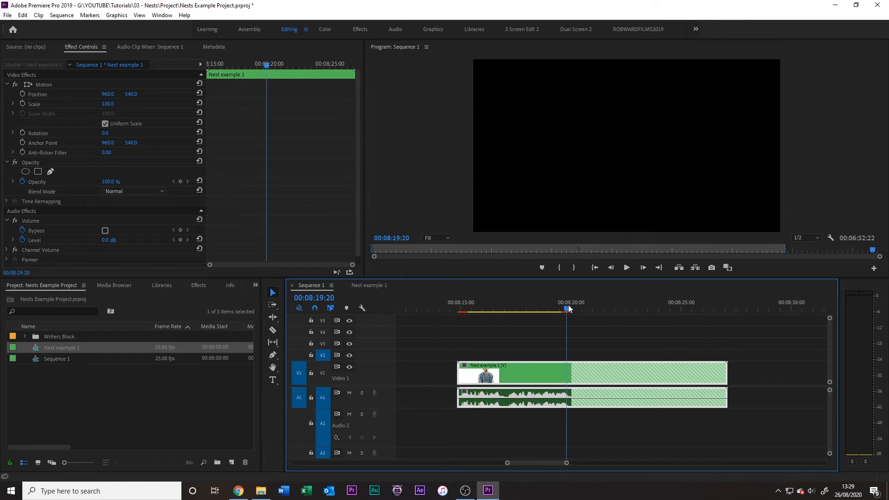
key(Left)
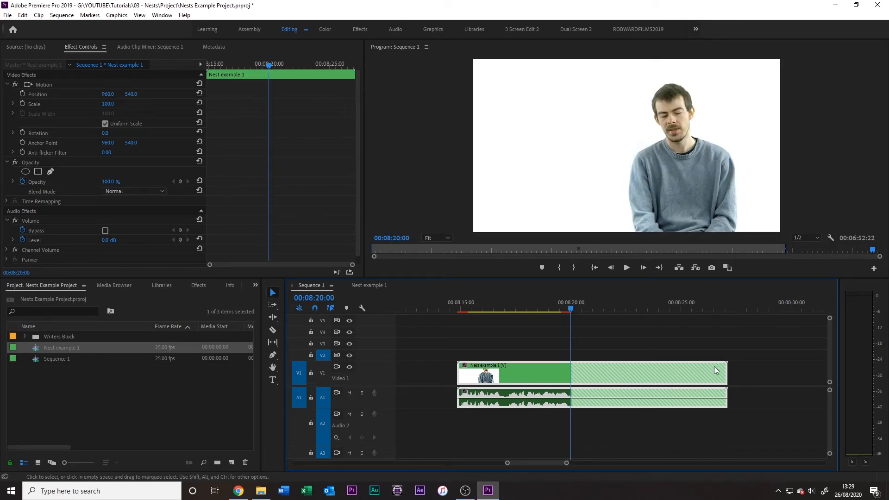
drag(727, 386, 571, 386)
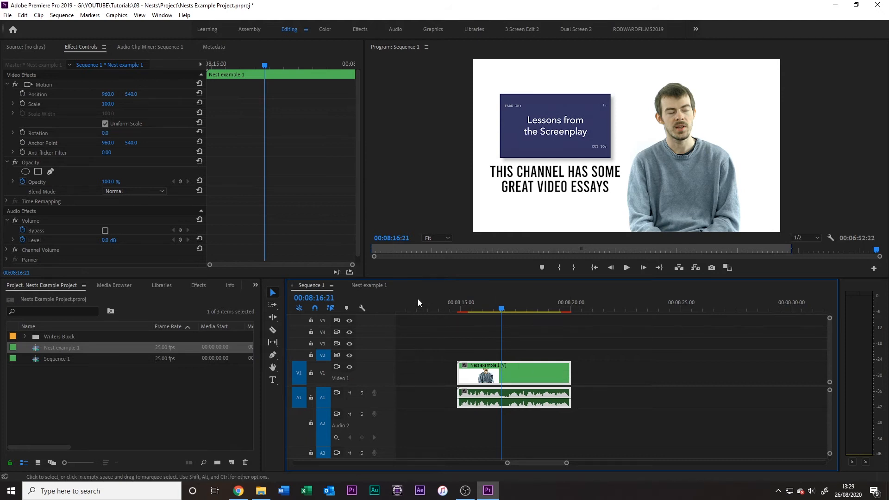
Extend the white clip inside Nest example 1 to 00:00:08:24 and place a fresh copy of the nest at 00:08:16:21 in Sequence 1
double_click(483, 373)
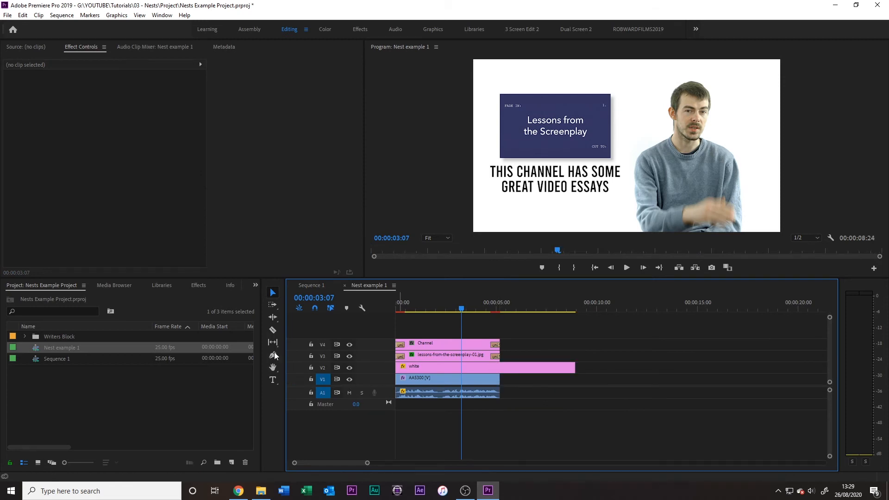
click(300, 286)
drag(67, 353, 505, 374)
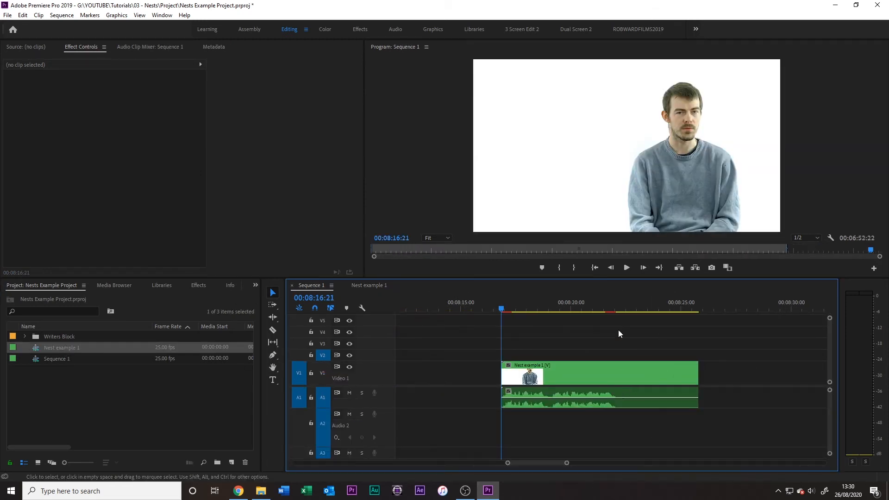
Preview the fresh nest copy around where its audio stops, compare the clip lengths inside Nest example 1 and return to Sequence 1
click(646, 307)
click(591, 309)
click(640, 306)
click(369, 285)
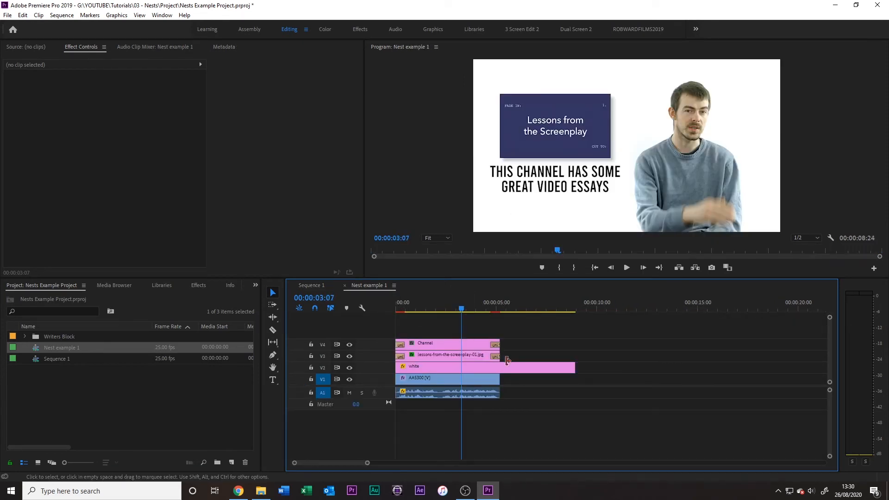
click(321, 285)
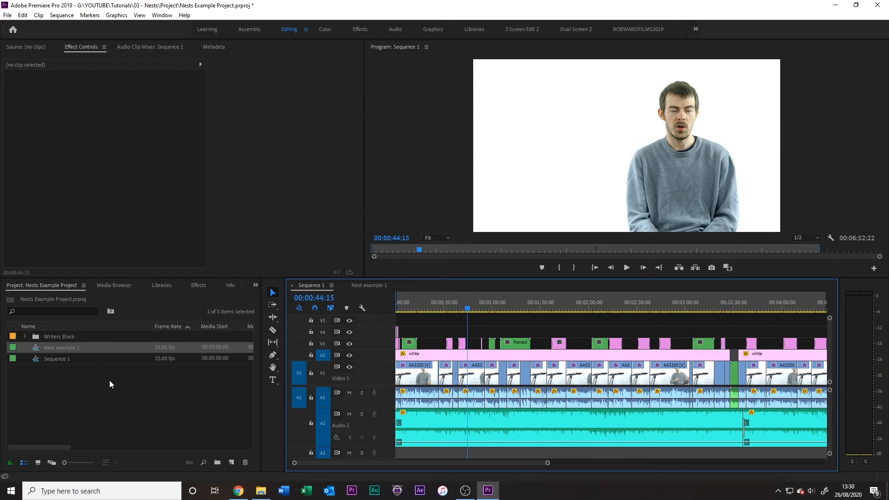
Duplicate Sequence 1 in the project and rename the copy as Sequence 2
right_click(61, 358)
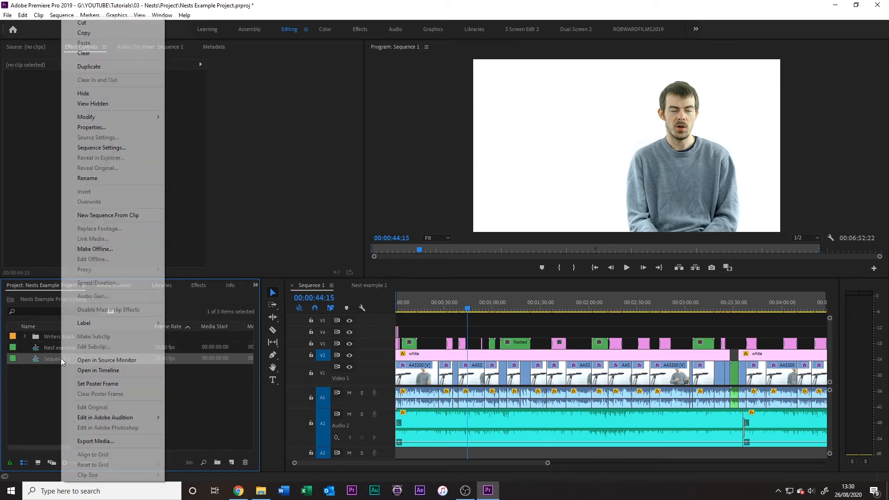
click(90, 68)
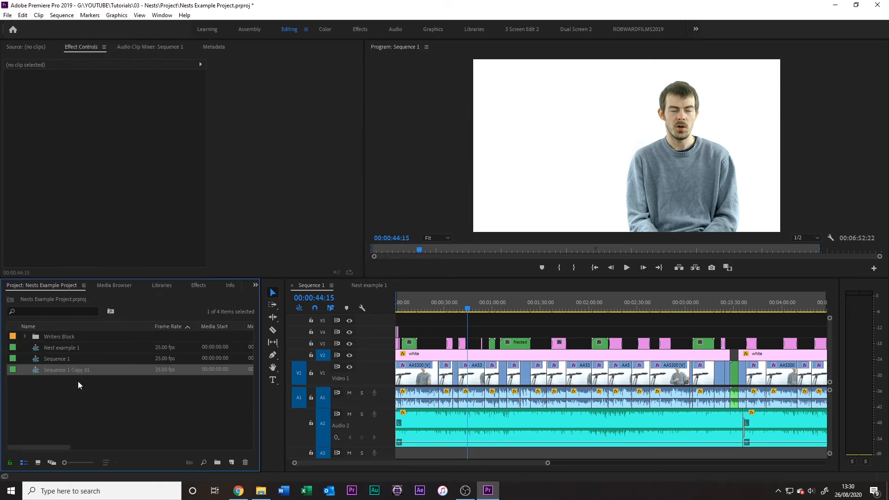
click(77, 370)
drag(89, 370, 68, 371)
text(2)
click(68, 394)
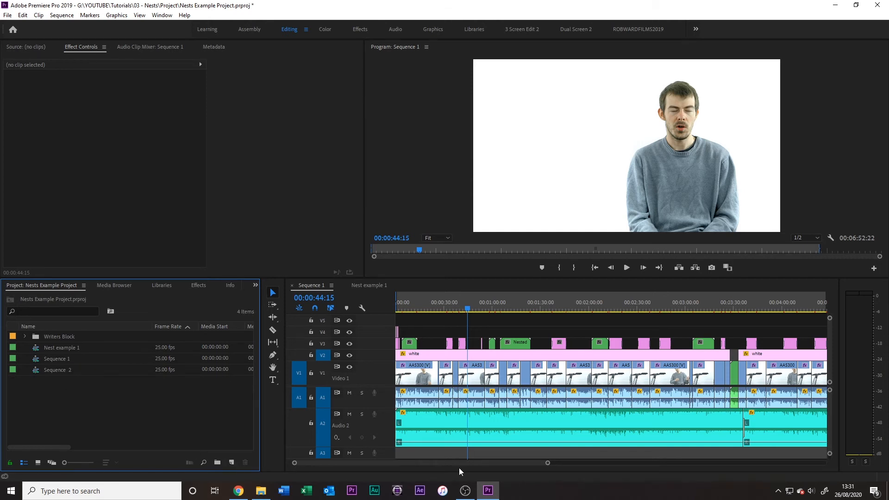
Place Sequence 2 as a nest on track V1 past the end of Sequence 1's edit, at about 00:08:08:00, and preview it
drag(551, 463, 670, 463)
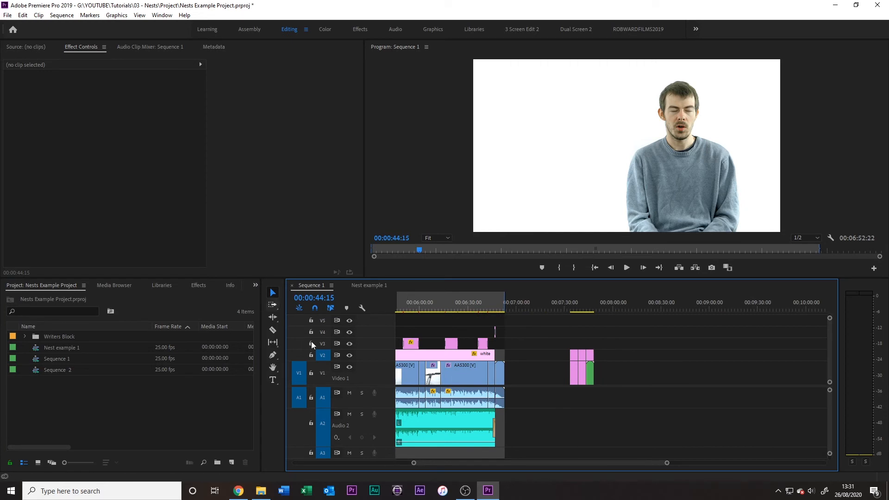
drag(56, 369, 628, 375)
click(678, 309)
key(minus)
key(minus)
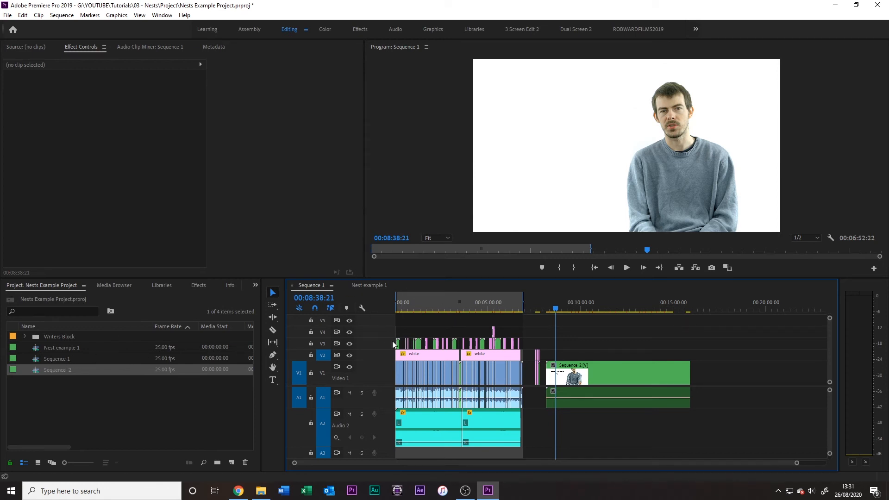
drag(561, 308, 596, 308)
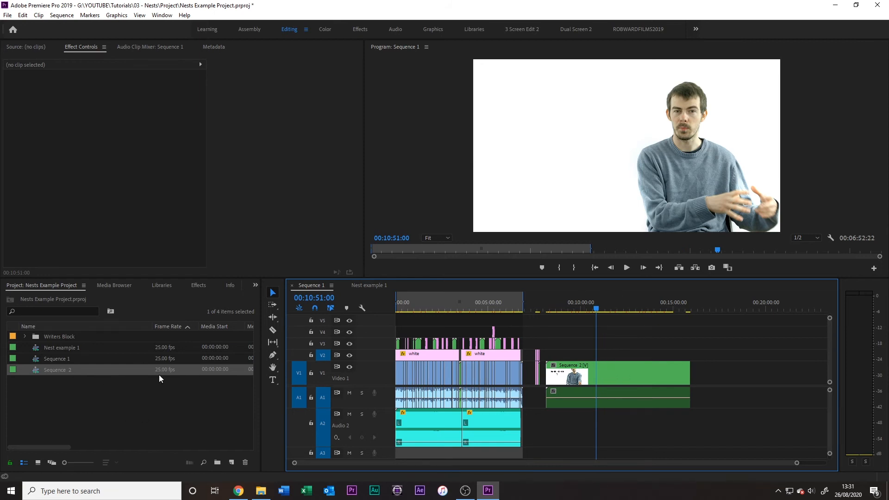
Open Sequence 2 to look over the clips inside it and compare them with Sequence 1
double_click(35, 369)
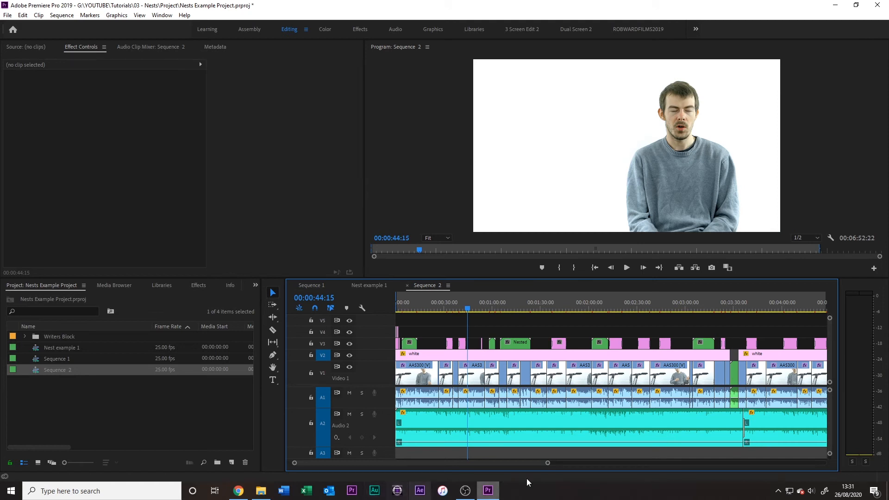
drag(548, 463, 639, 463)
click(315, 284)
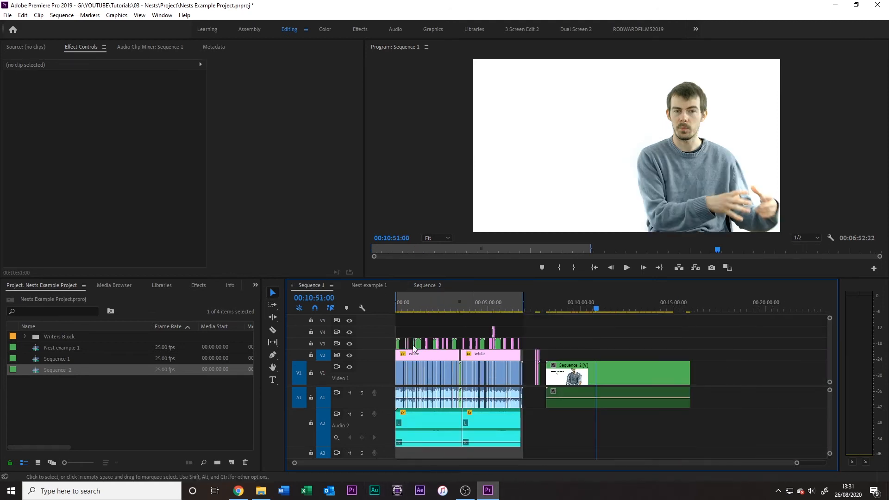
click(423, 286)
Find the "Writing something is better than nothing" title on track V3 of Sequence 1, select it and preview it at 00:01:43:22
click(429, 302)
drag(798, 462, 438, 462)
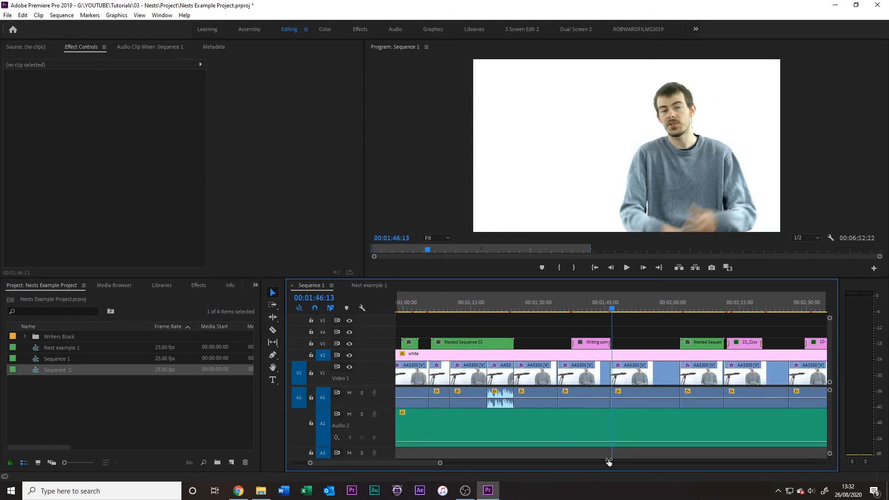
click(589, 306)
click(594, 346)
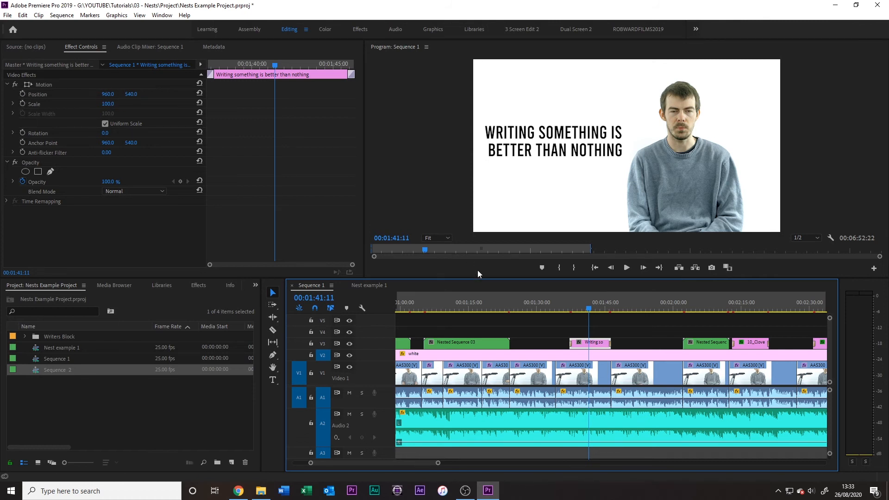
click(598, 310)
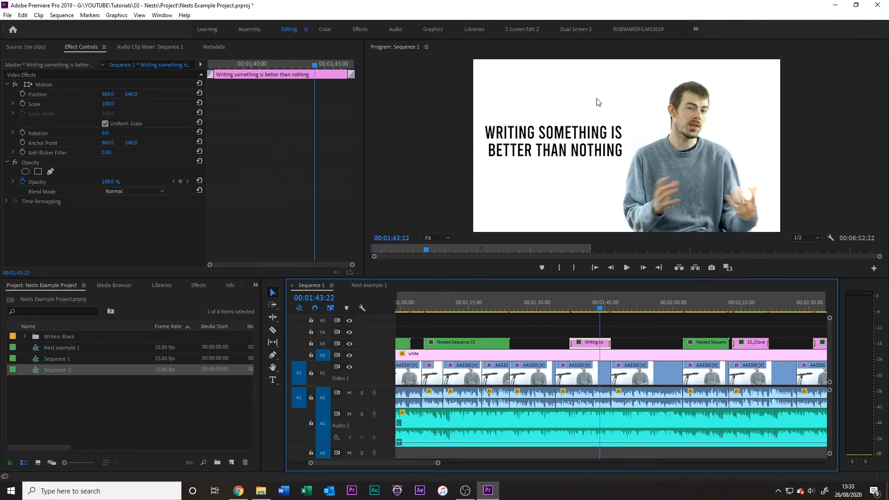
Nest the "Writing something is better than nothing" title under the name Nest example 2
click(589, 310)
right_click(595, 343)
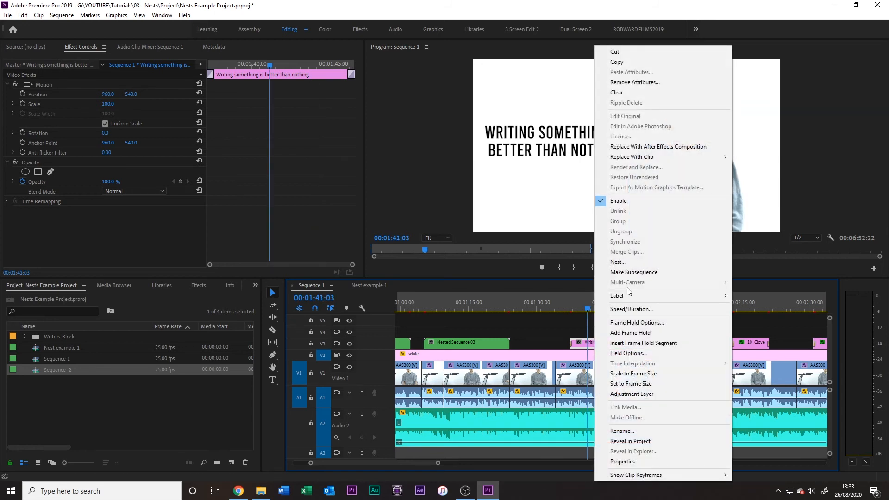
click(621, 262)
text(Nest exampke)
key(BackSpace)
text(le 2)
key(Return)
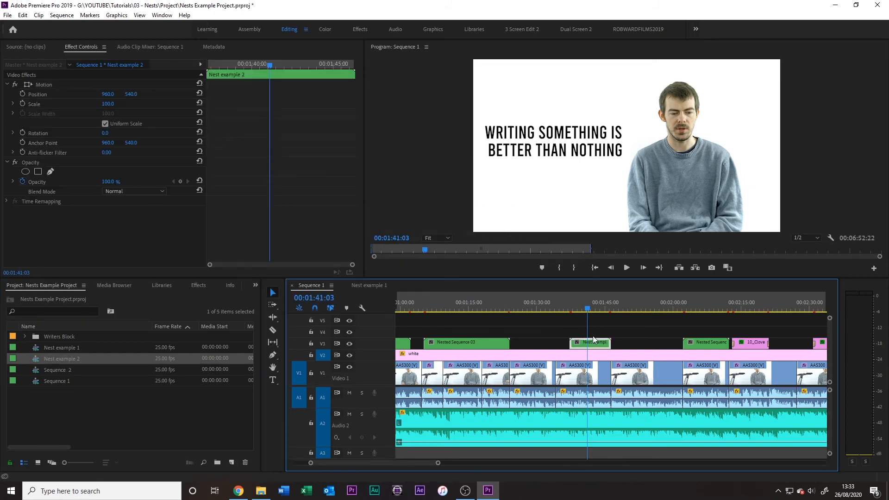
Open Nest example 2, check the title inside it at 00:00:06:08 and return to Sequence 1
double_click(591, 341)
drag(410, 304, 425, 307)
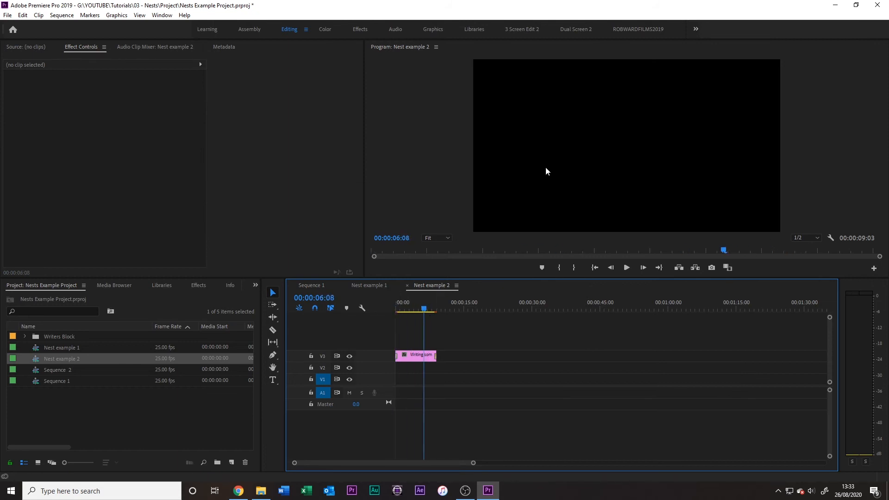
click(312, 285)
Start Position and Scale keyframes on the Nest example 2 nest at 00:01:39:10 and deselect it
drag(585, 313, 579, 307)
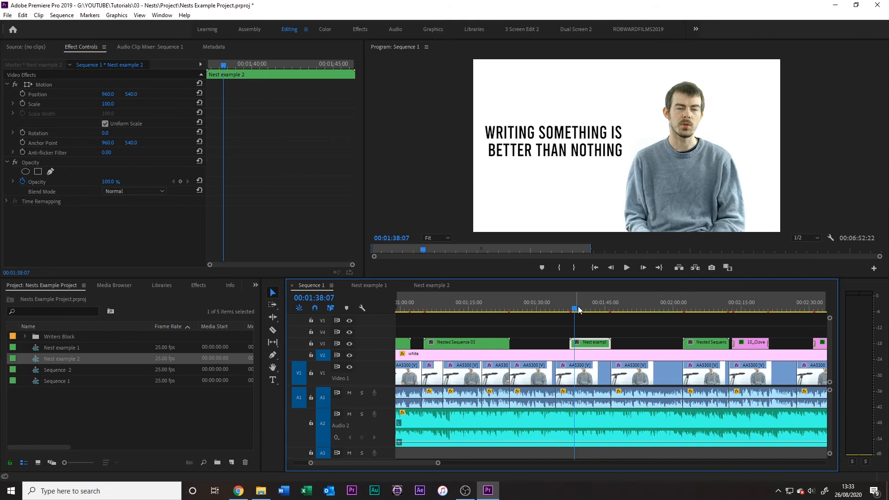
click(22, 94)
click(22, 103)
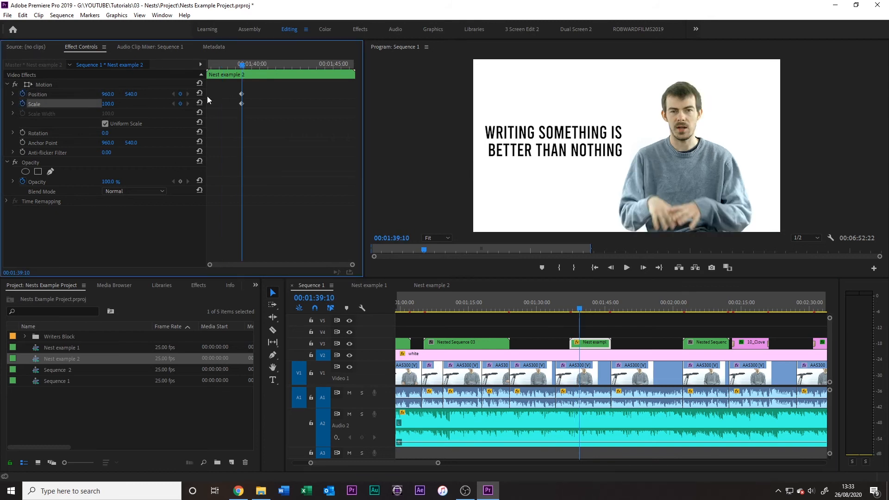
click(574, 318)
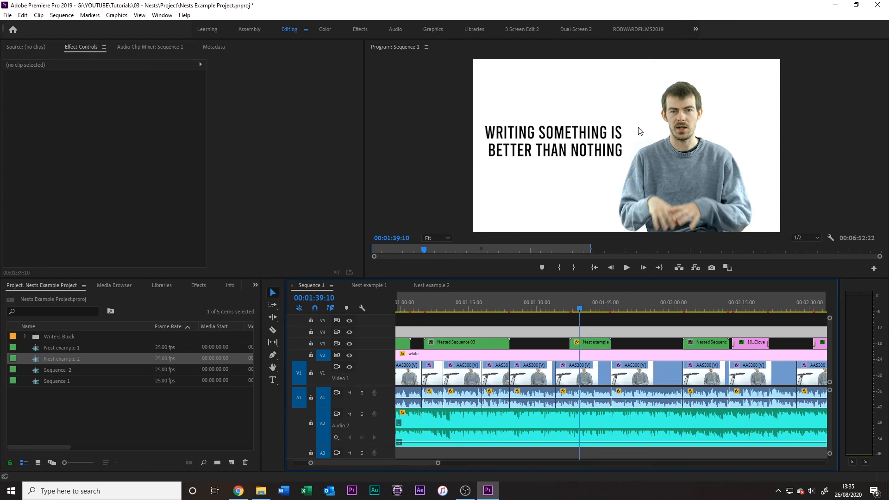
Select the Nest example 2 nest and its Motion effect in Sequence 1, inspect the nest's contents and return to Sequence 1
click(584, 346)
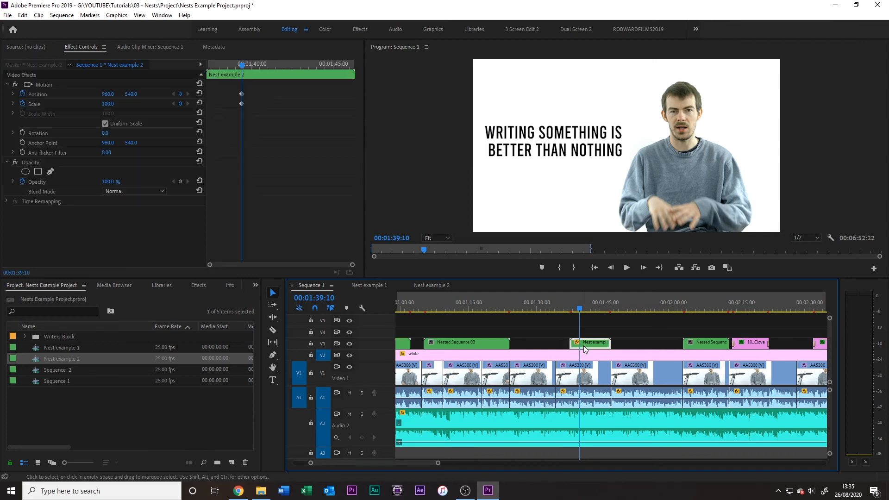
click(53, 84)
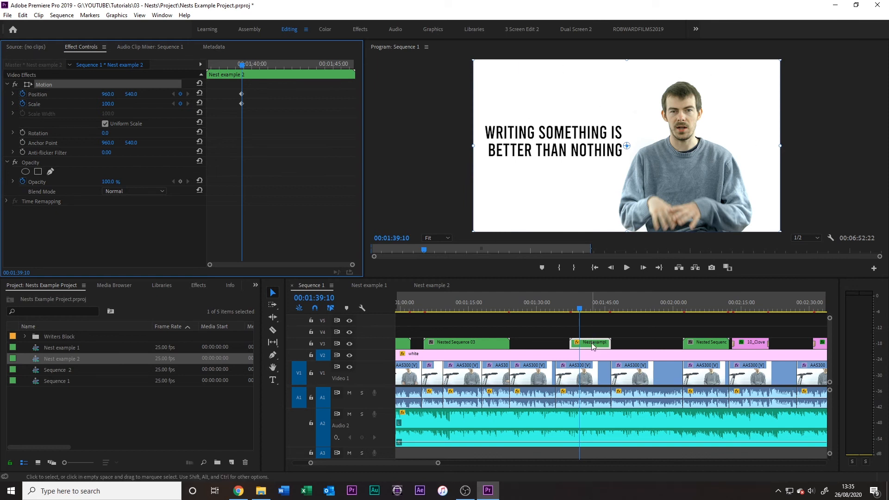
click(440, 287)
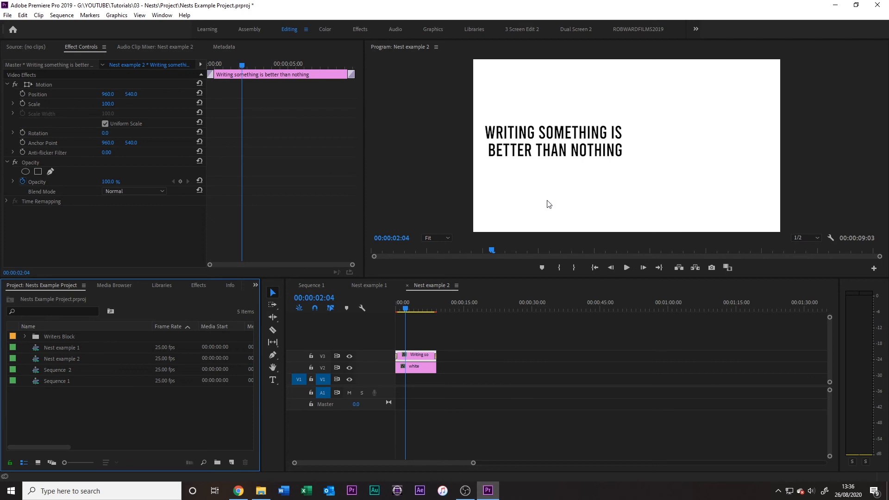
click(320, 284)
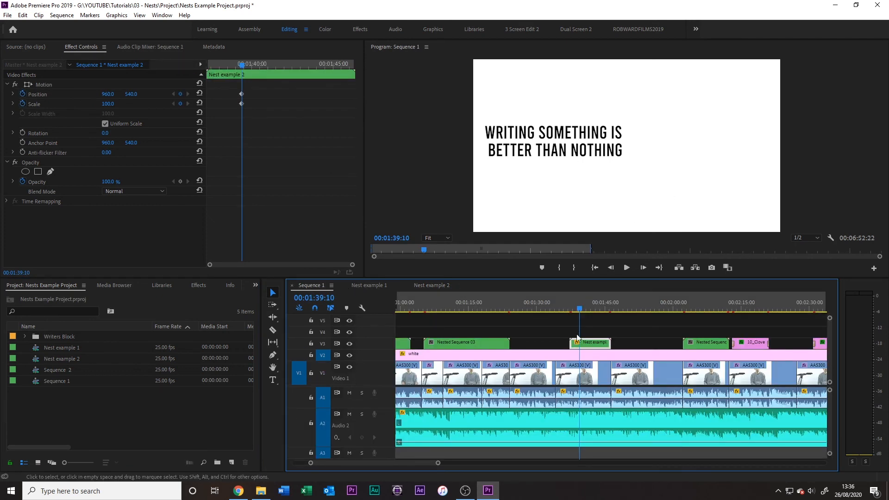
Inside Nest example 2, set the title's horizontal position to 625 and go back to Sequence 1
click(431, 286)
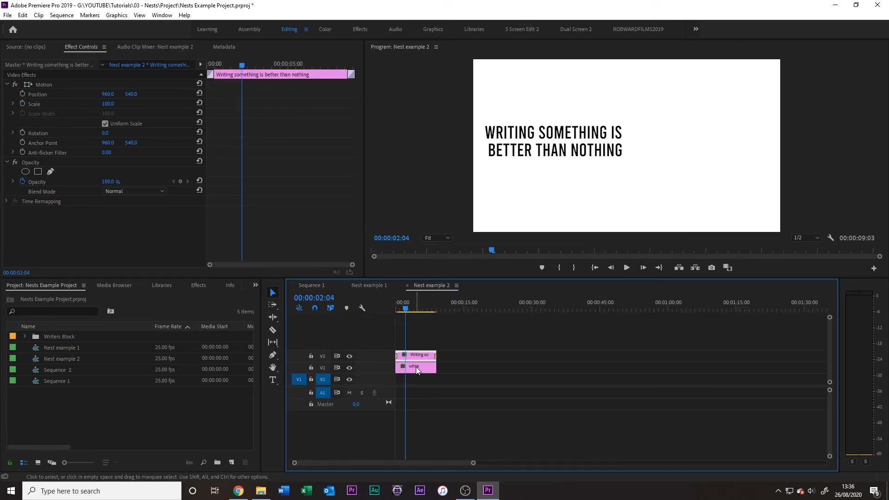
drag(116, 94, 45, 94)
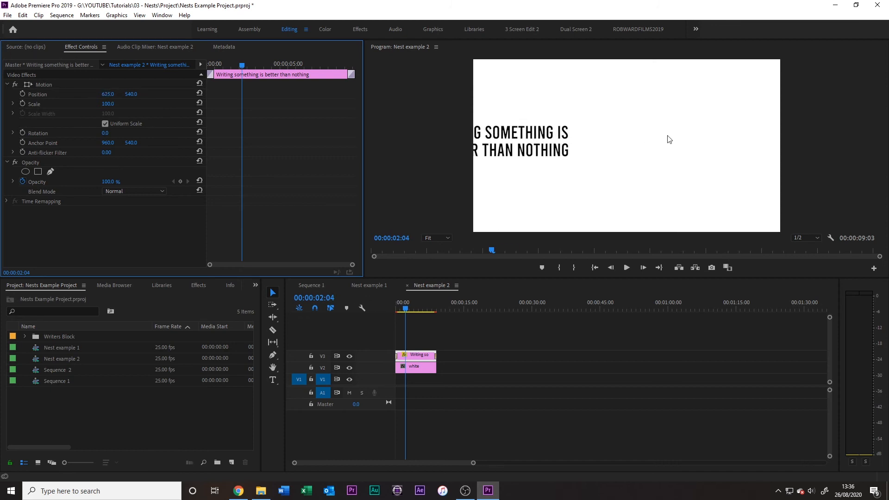
click(312, 286)
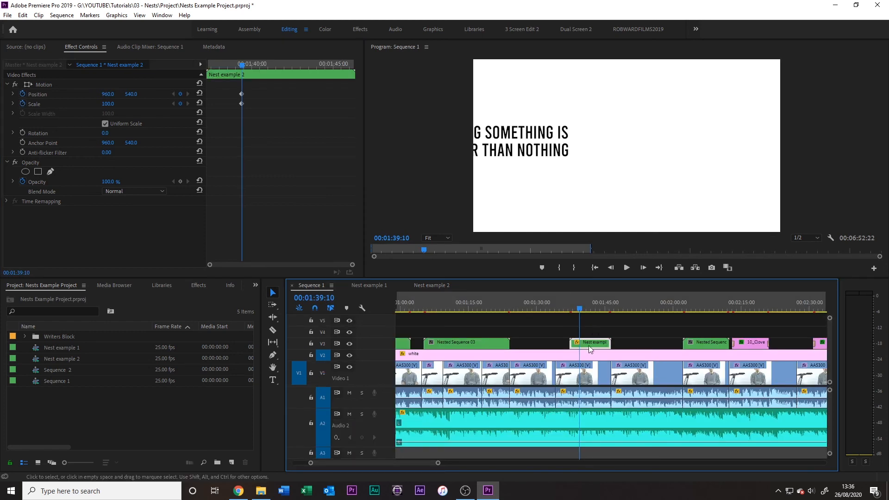
Set the nest's horizontal position to 970 in Sequence 1, check the title inside Nest example 2 at 00:00:03:12 and return
drag(111, 96, 139, 96)
click(426, 286)
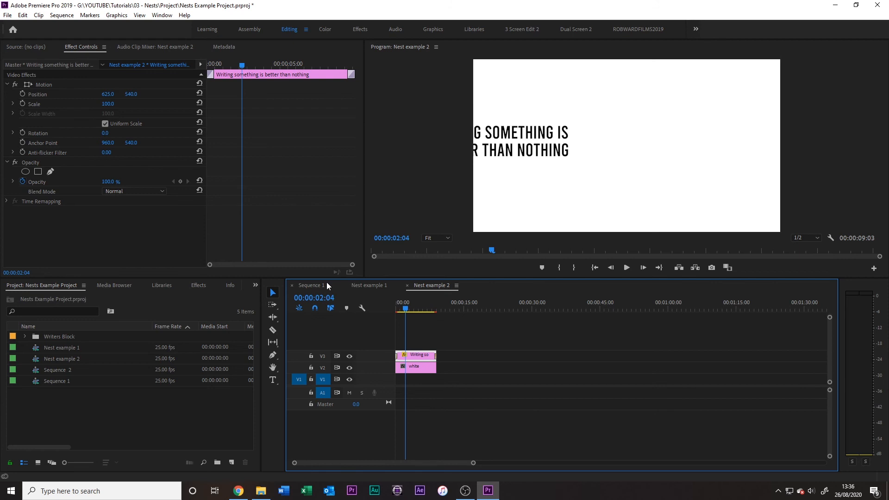
drag(412, 308, 412, 310)
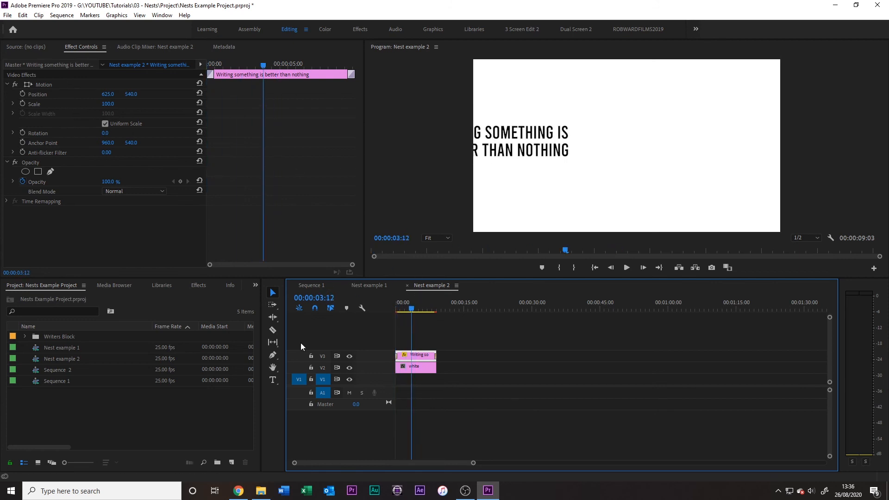
click(313, 286)
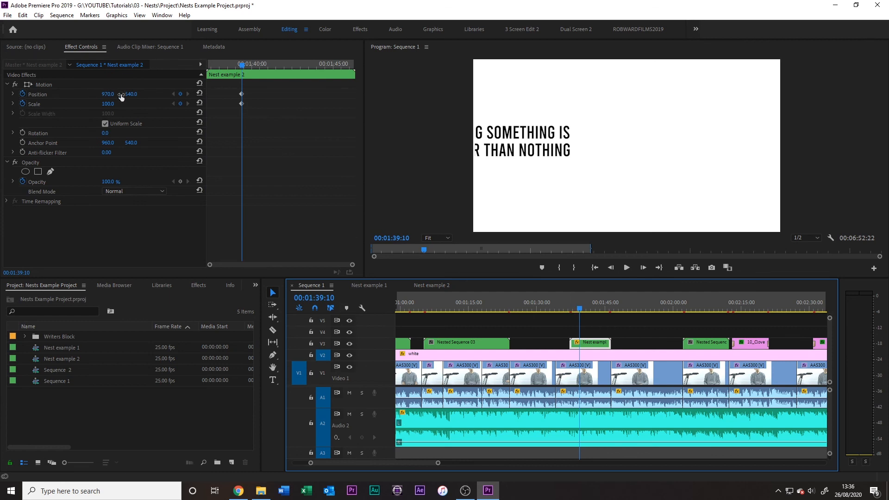
Set the nest's horizontal position to 1077, check the title inside Nest example 2 at 00:00:03:22 and return to Sequence 1
drag(108, 94, 157, 94)
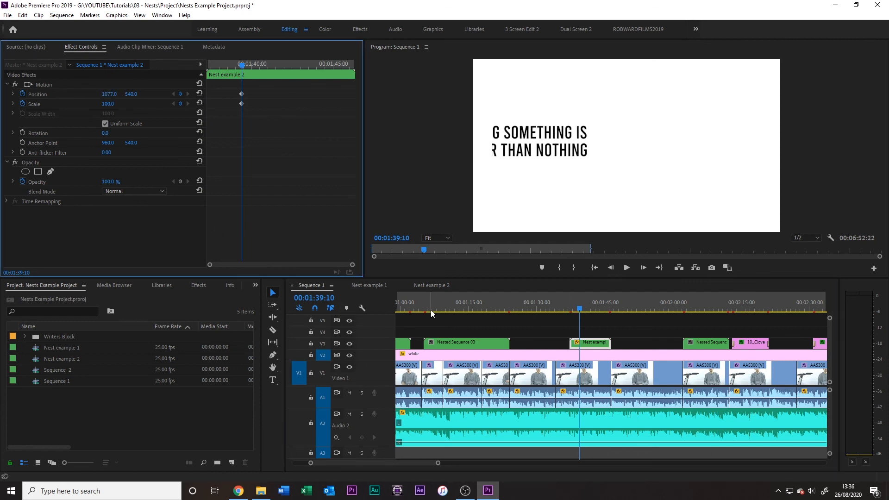
click(435, 285)
mouse_move(413, 309)
mouse_down()
mouse_move(428, 313)
mouse_move(412, 315)
mouse_up()
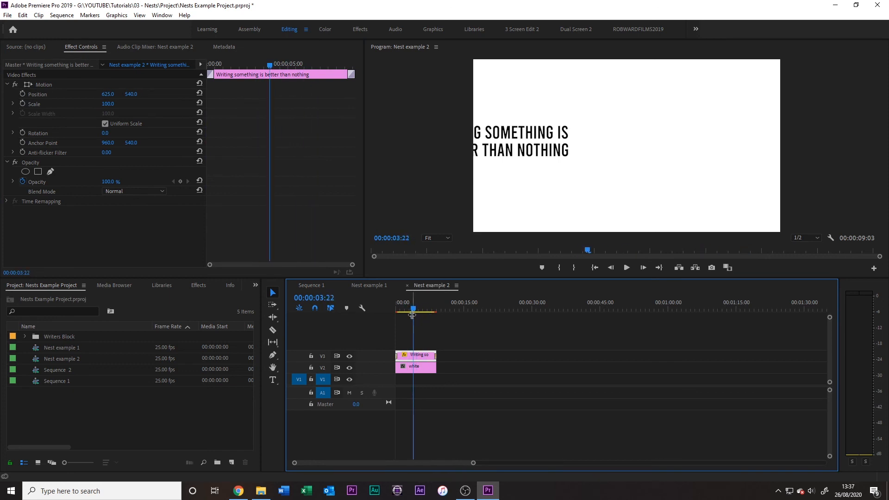
click(324, 286)
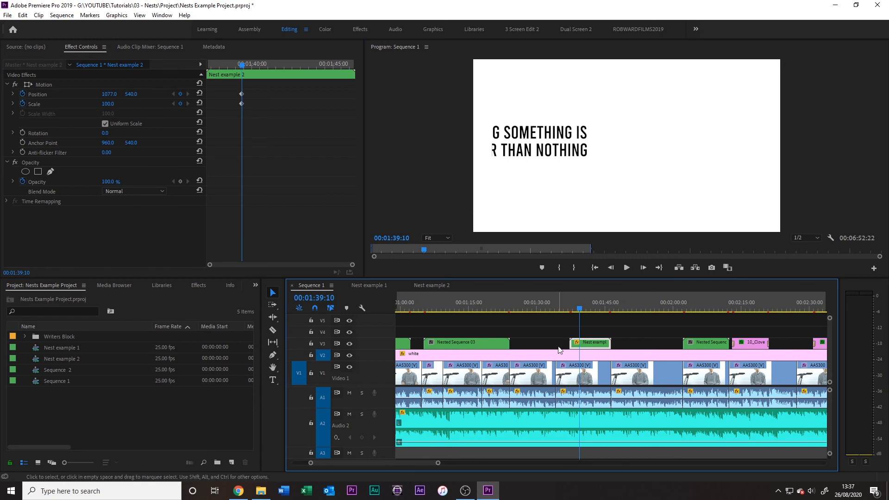